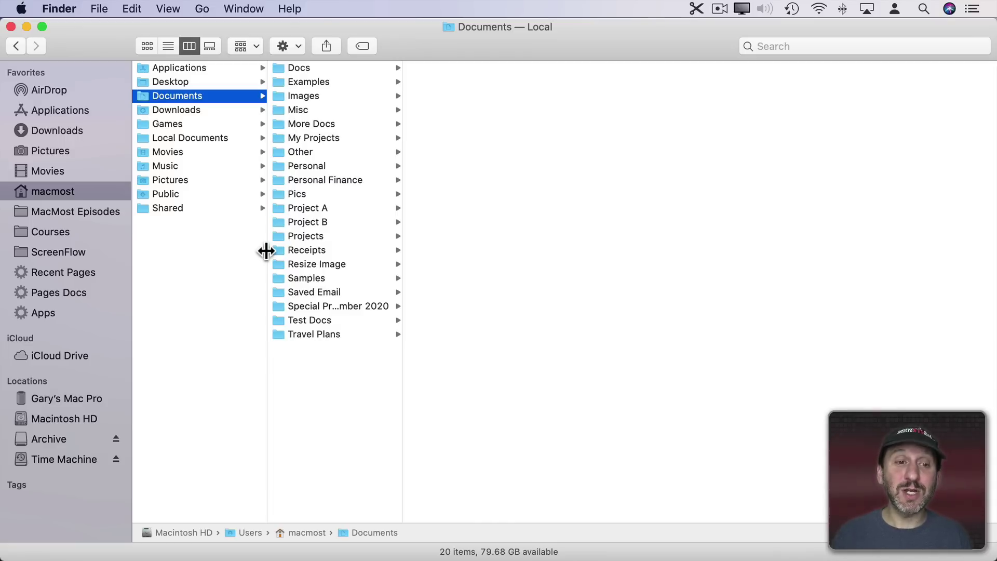
# Step: Open Documents › Docs › Examples and Option-drag a divider to widen all columns together
pyautogui.moveTo(266, 250); pyautogui.dragTo(227, 251)
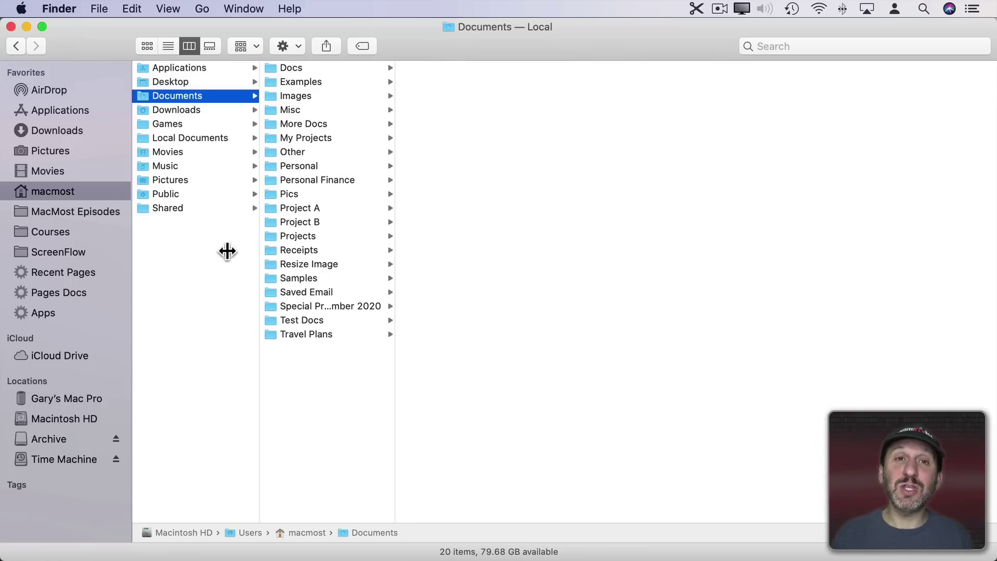
pyautogui.click(289, 69)
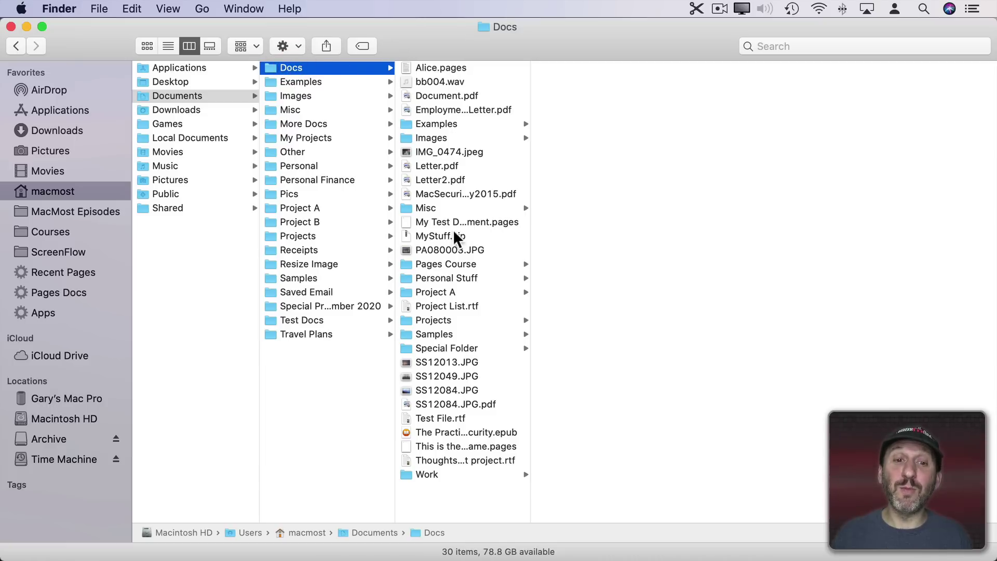
pyautogui.click(430, 124)
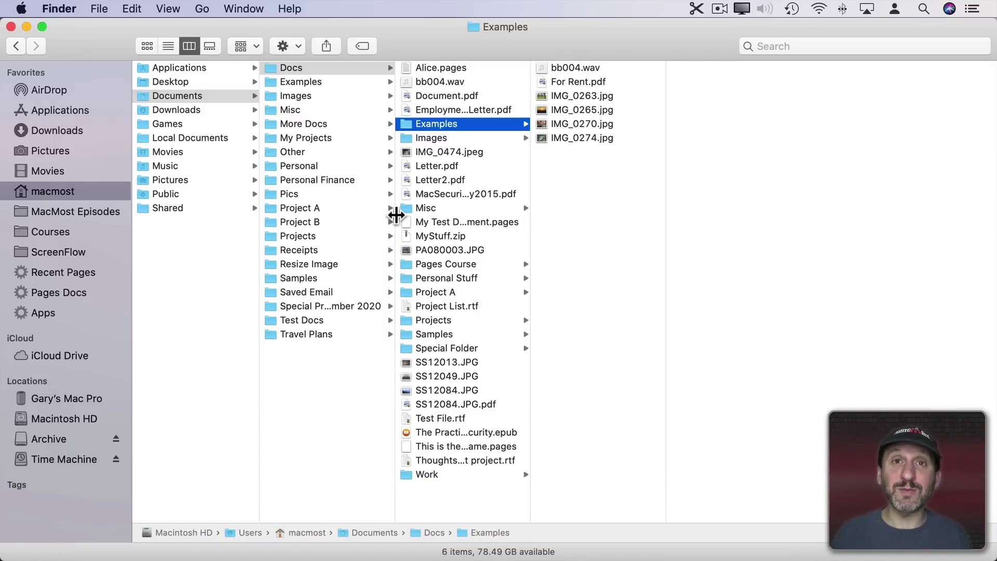
pyautogui.press('alt')
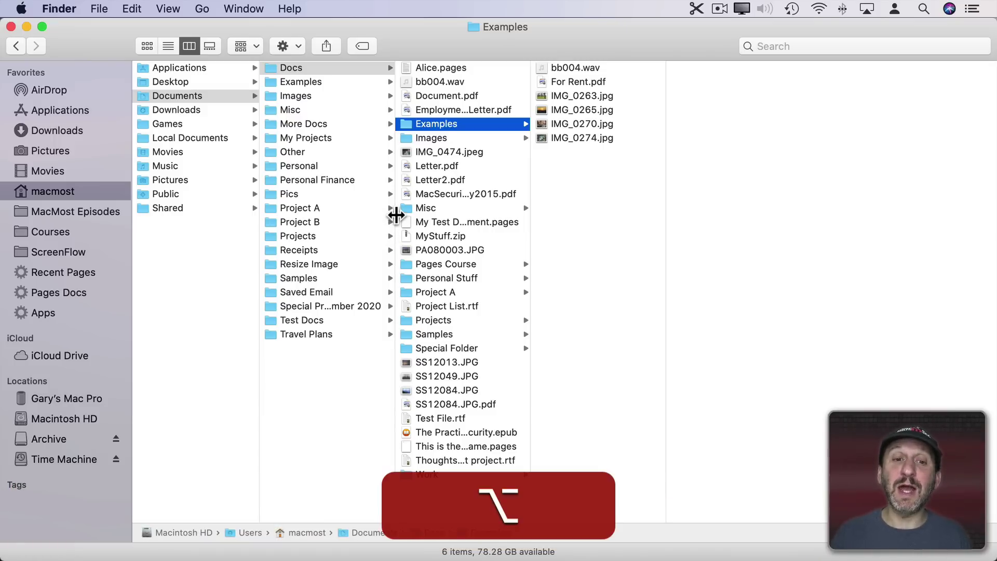
pyautogui.moveTo(396, 215); pyautogui.dragTo(436, 215)
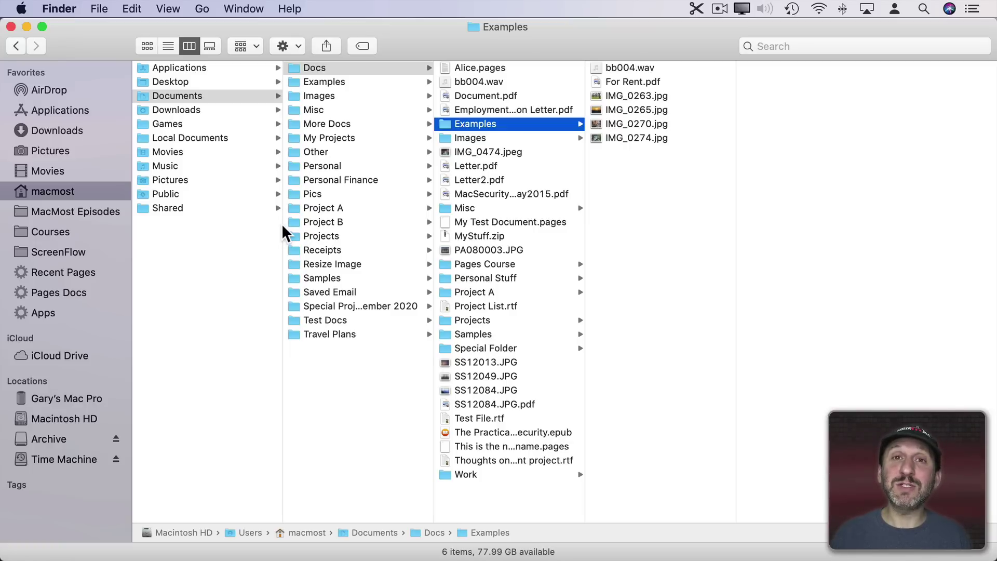
# Step: Fit the Documents and Docs columns to their longest names, then Option-fit every column at once
pyautogui.doubleClick(282, 223)
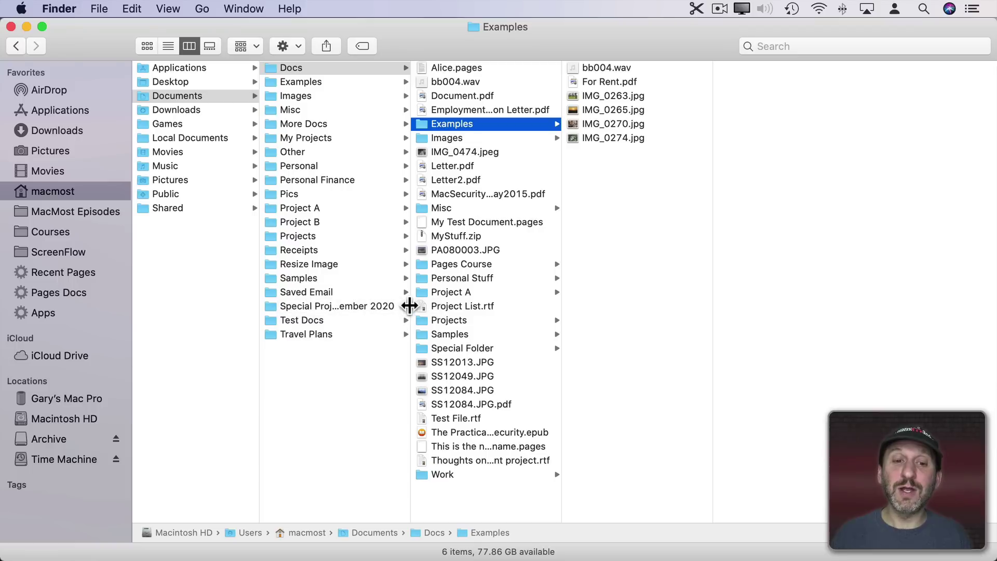
pyautogui.doubleClick(410, 304)
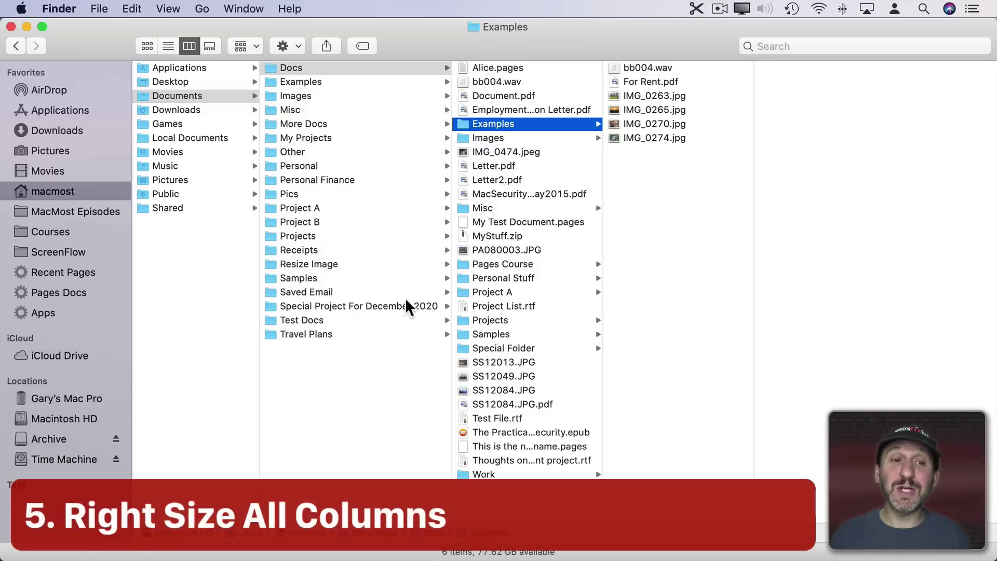
pyautogui.press('alt')
pyautogui.keyDown('alt'); pyautogui.doubleClick(258, 273); pyautogui.keyUp('alt')
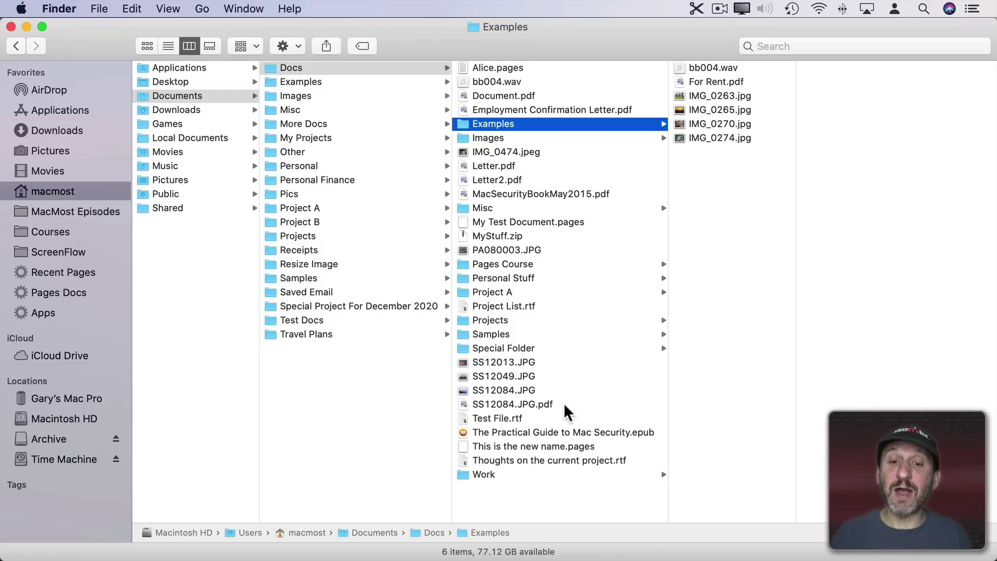
# Step: Apply Right Size All Columns Equally from a column divider's context menu
pyautogui.rightClick(451, 256)
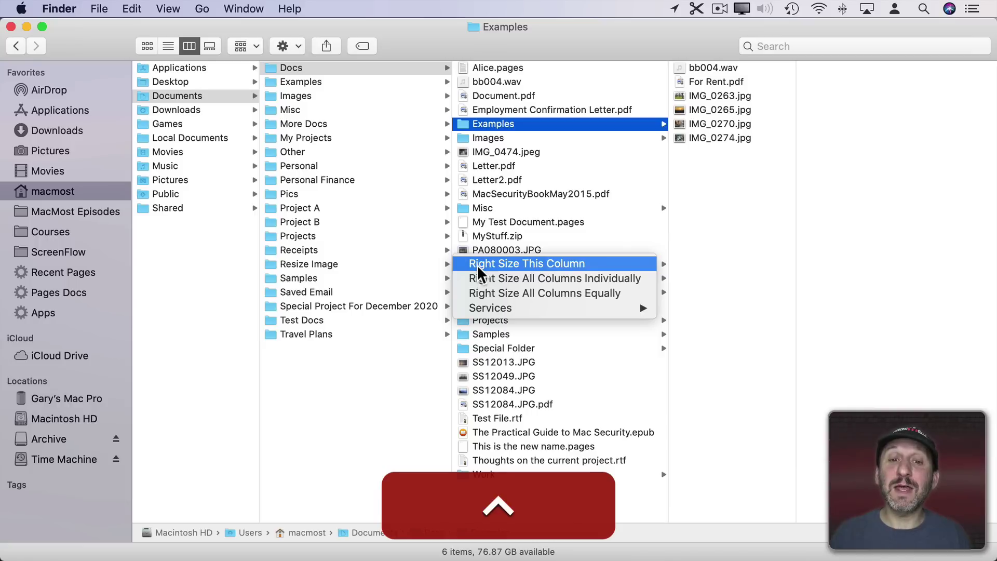
pyautogui.click(491, 294)
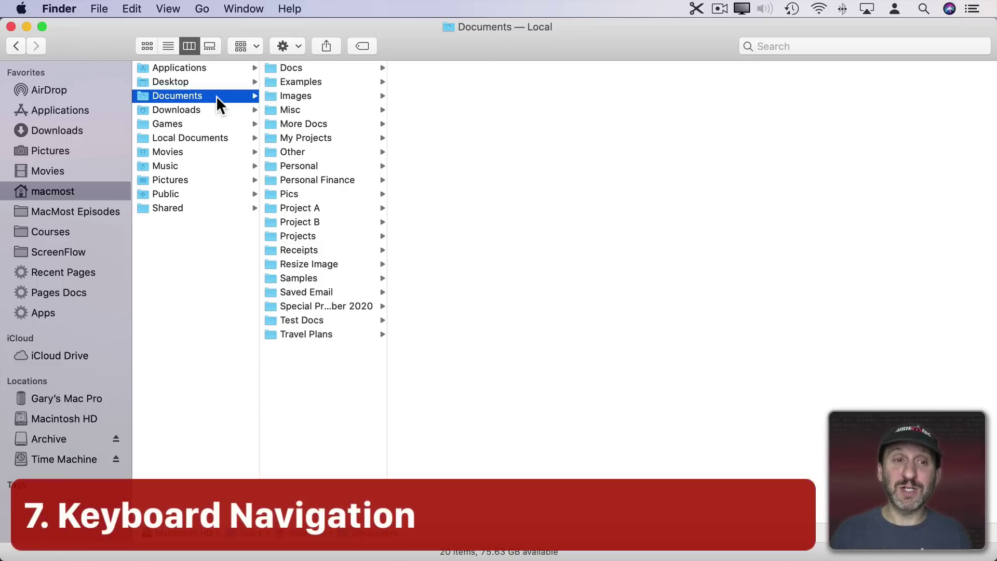
# Step: Arrow through Documents, Docs and Examples, then type 'pi' to jump to the Pics folder
pyautogui.press('Down')
pyautogui.press('Down')
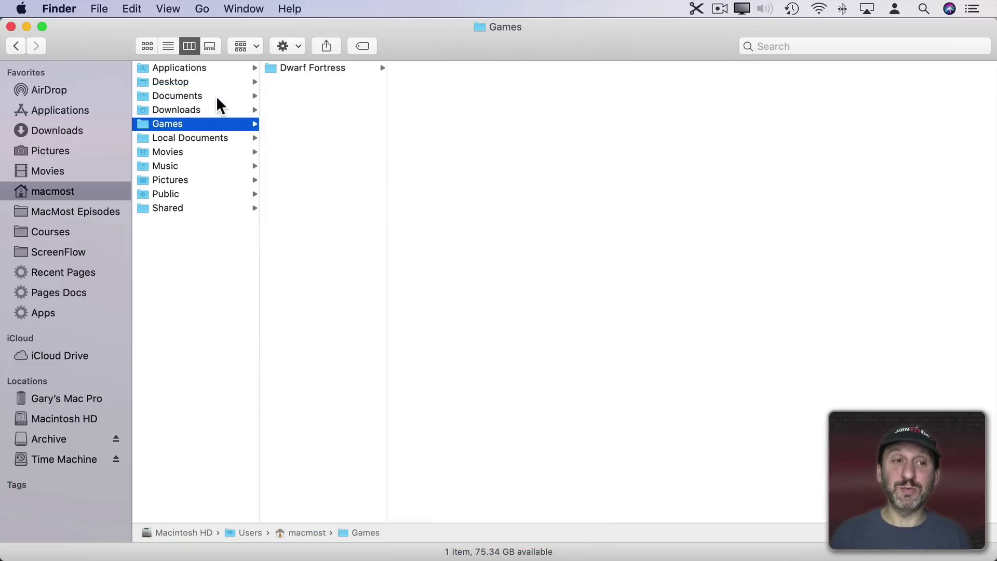
pyautogui.press('Up')
pyautogui.press('Up')
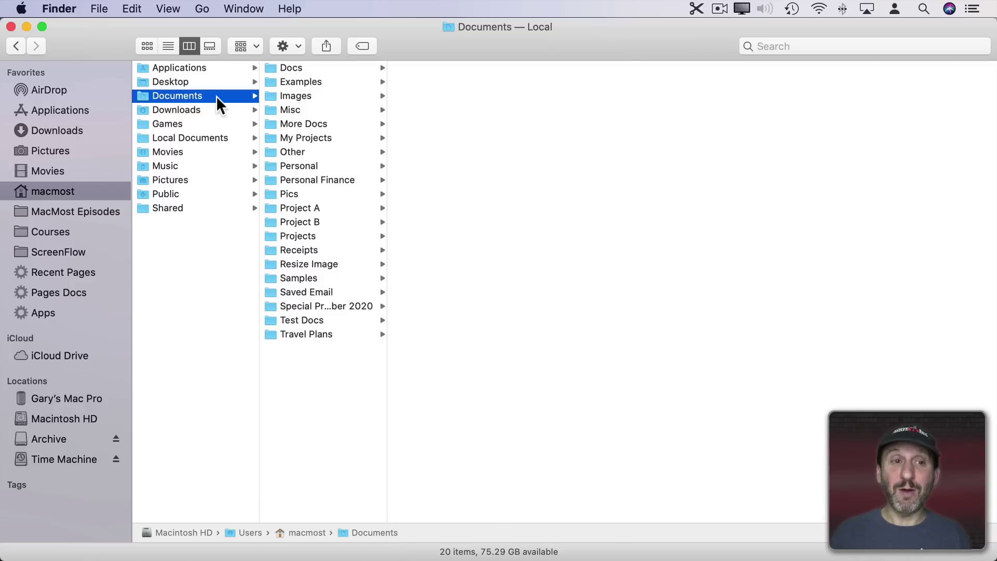
pyautogui.press('Right')
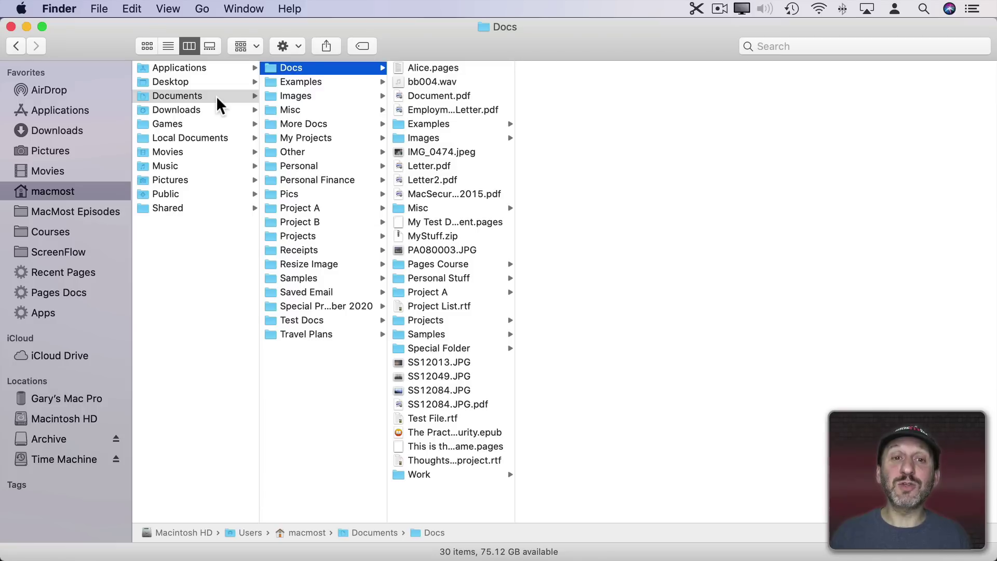
pyautogui.press('Right')
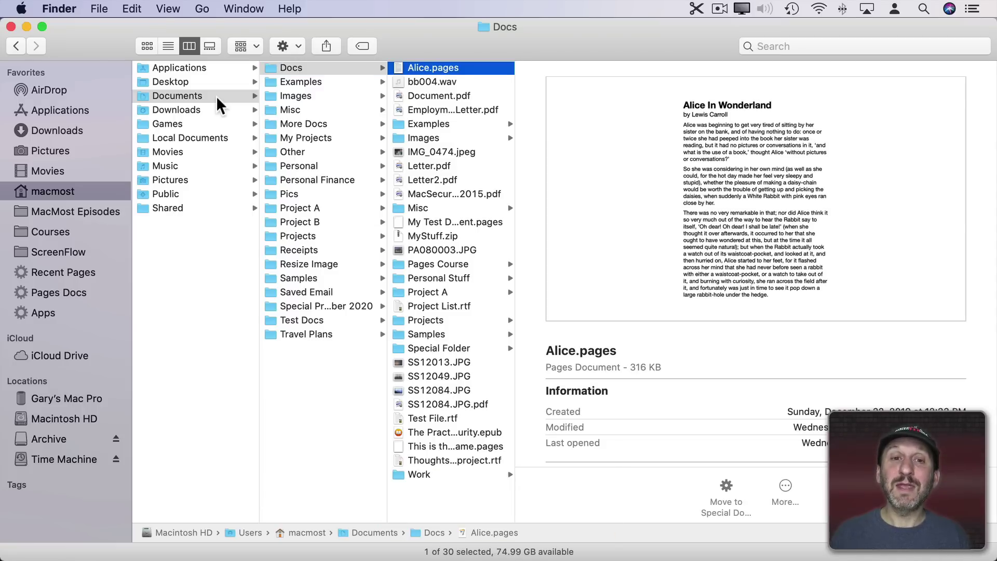
pyautogui.press('Down')
pyautogui.press('Down')
pyautogui.press('Down')
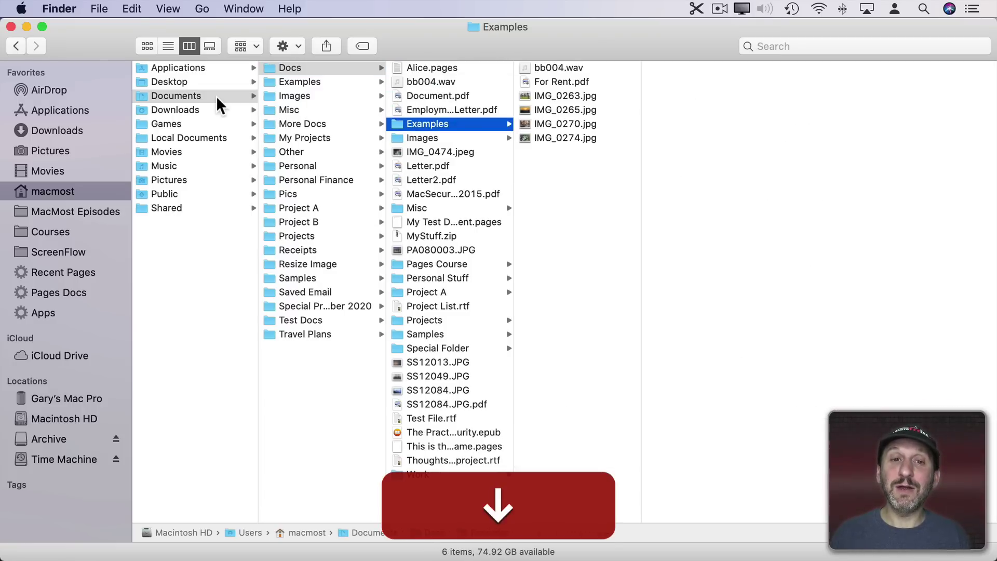
pyautogui.press('Left')
pyautogui.press('Down')
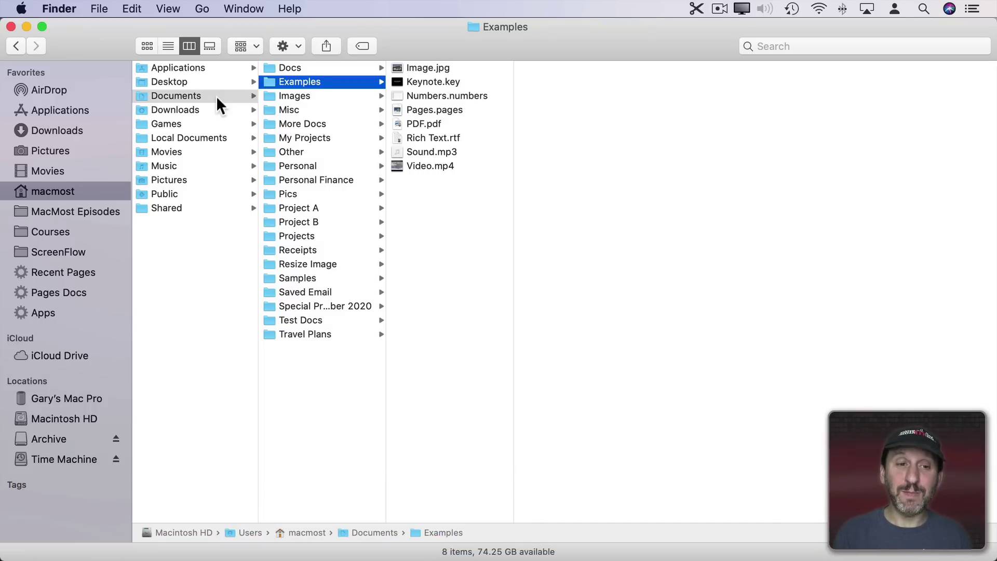
pyautogui.press('p')
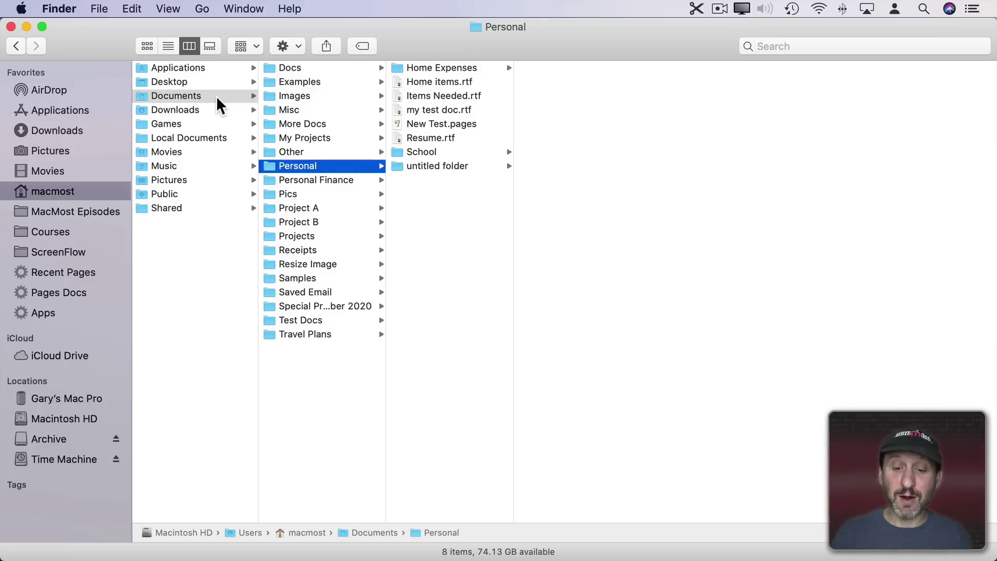
pyautogui.write('pi')
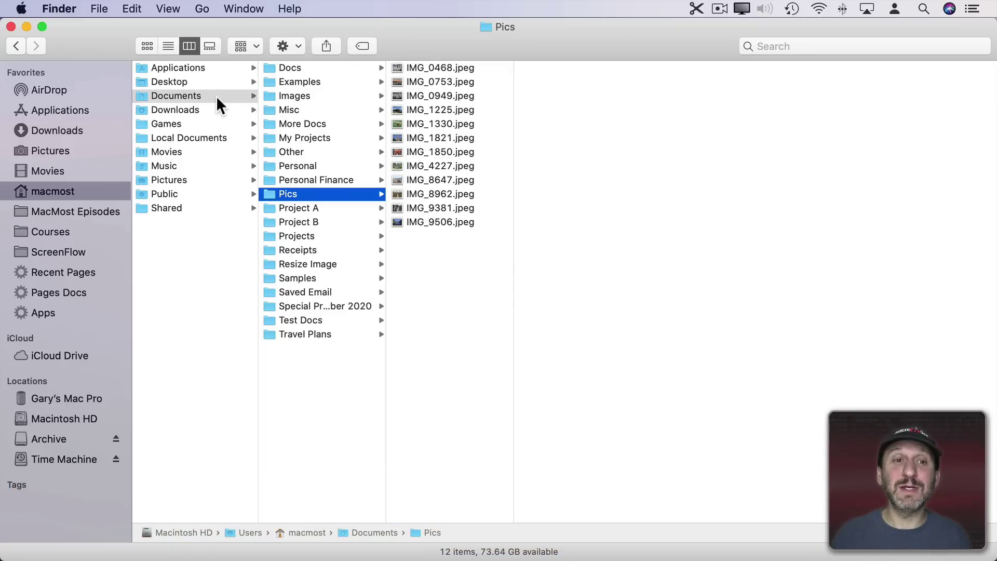
# Step: Reveal the Edit menu's alternate Option commands, then dismiss the menu
pyautogui.click(132, 9)
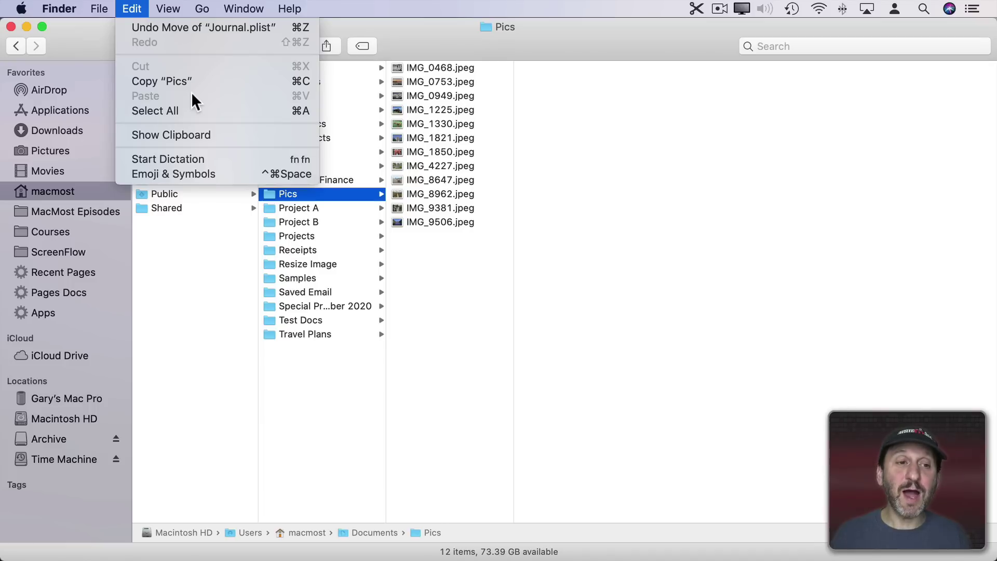
pyautogui.press('alt')
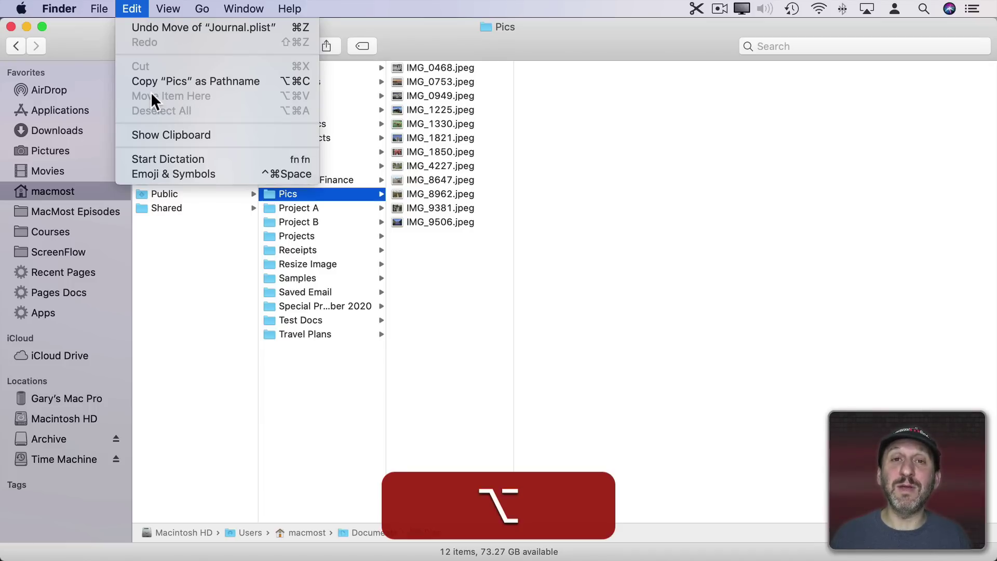
pyautogui.click(565, 93)
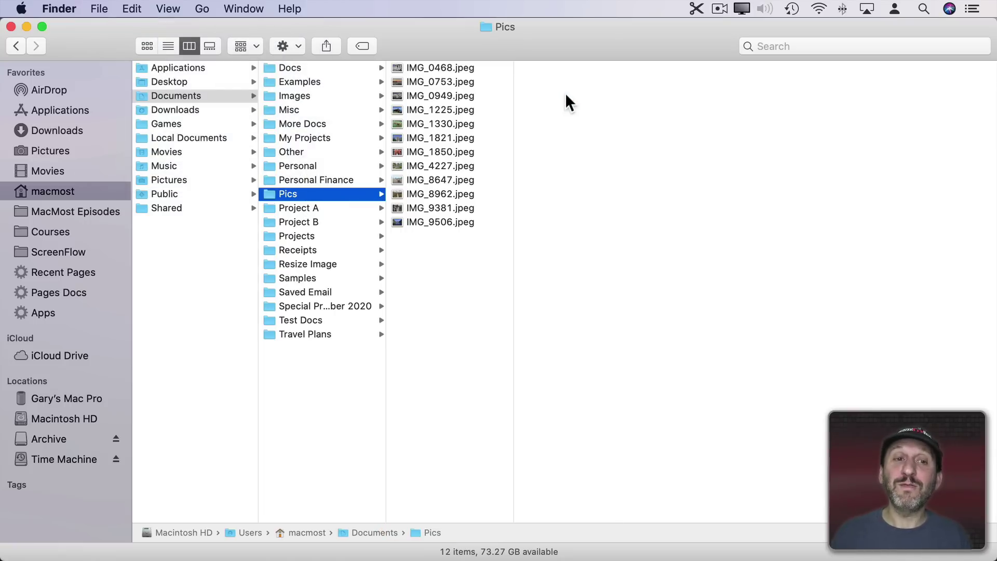
# Step: Navigate to Docs › Images and copy IMG_0263.jpg
pyautogui.press('Up')
pyautogui.press('Up')
pyautogui.press('Up')
pyautogui.press('Up')
pyautogui.press('Up')
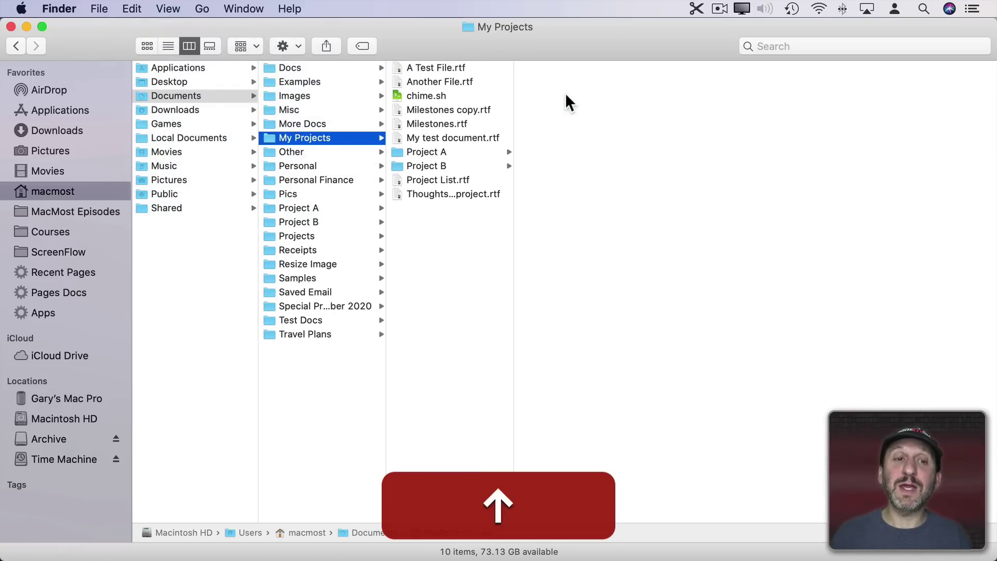
pyautogui.press('Up')
pyautogui.press('Up')
pyautogui.press('Up')
pyautogui.press('Up')
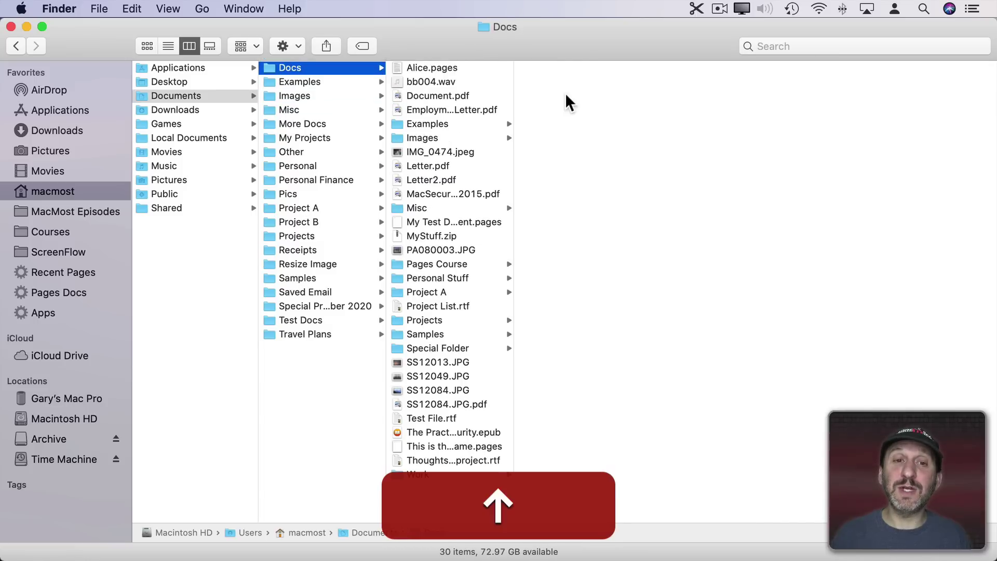
pyautogui.press('Right')
pyautogui.press('Down')
pyautogui.press('Down')
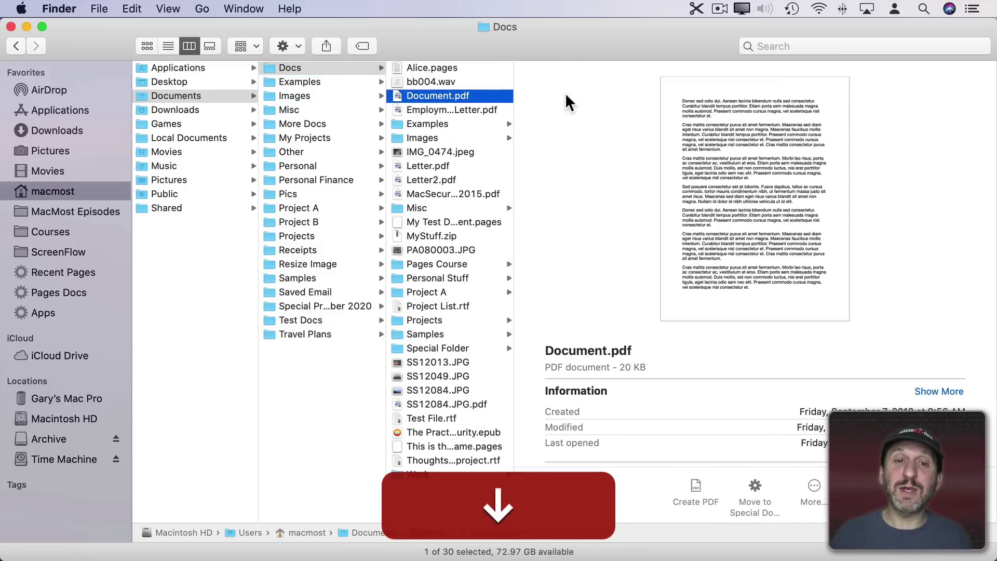
pyautogui.press('Down')
pyautogui.press('Down')
pyautogui.press('Down')
pyautogui.press('Right')
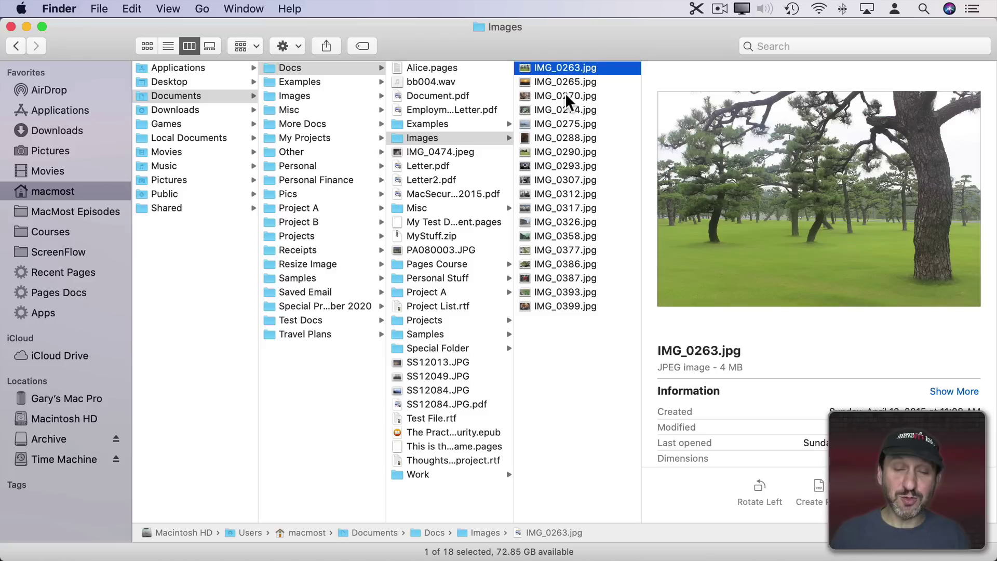
pyautogui.press('super+c')
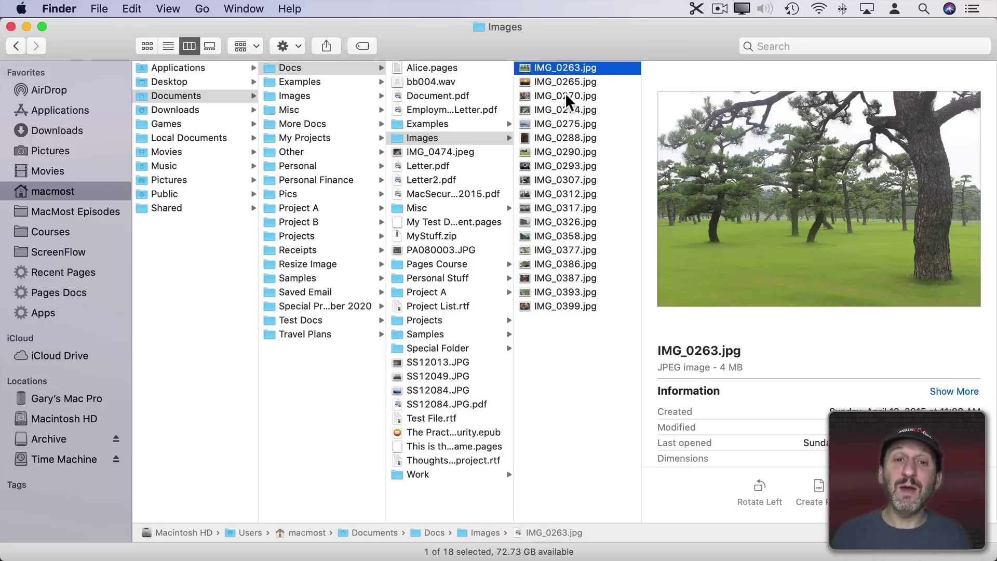
# Step: Move IMG_0263.jpg into Misc with Option-Command-V, then undo the move
pyautogui.press('Left')
pyautogui.press('Left')
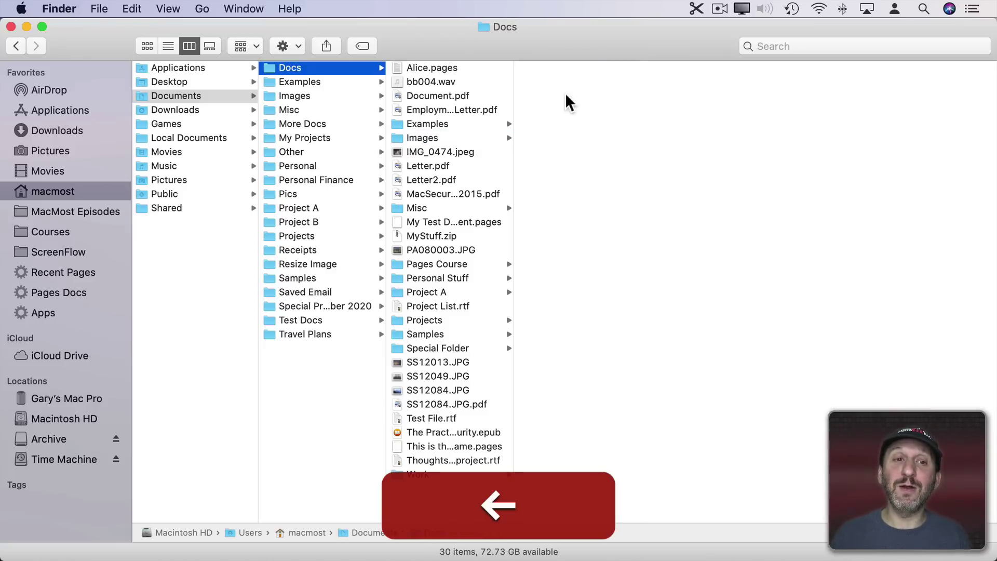
pyautogui.press('Down')
pyautogui.press('Down')
pyautogui.press('Down')
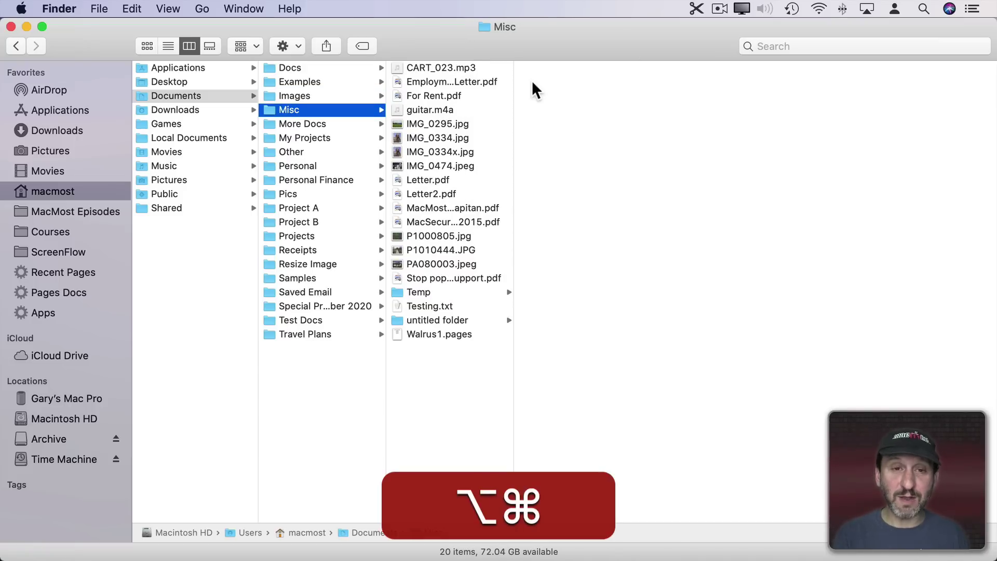
pyautogui.press('alt+super+v')
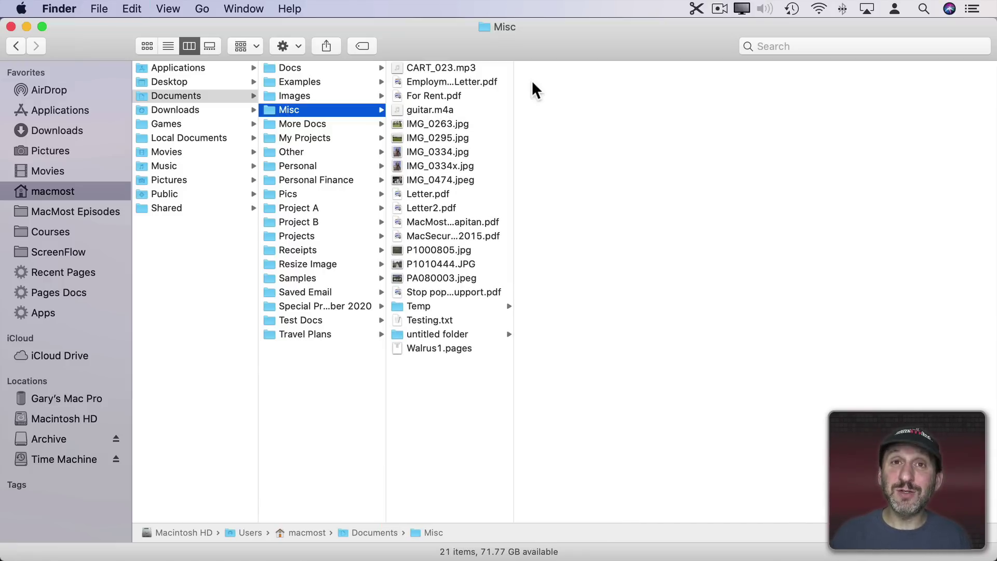
pyautogui.press('super+z')
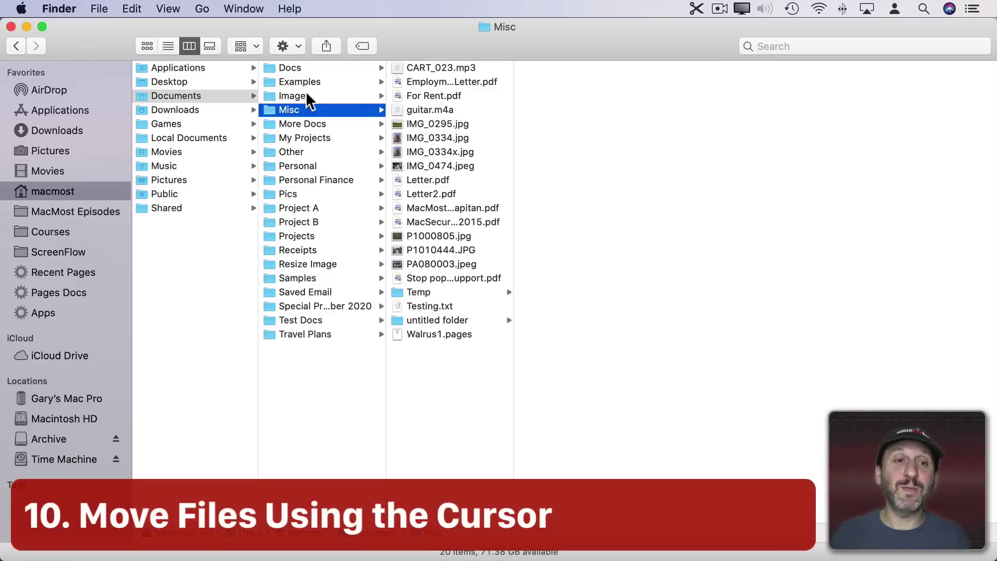
# Step: Show the Images folder and drag IMG_0263.jpg into Project A › NewFolder
pyautogui.click(294, 95)
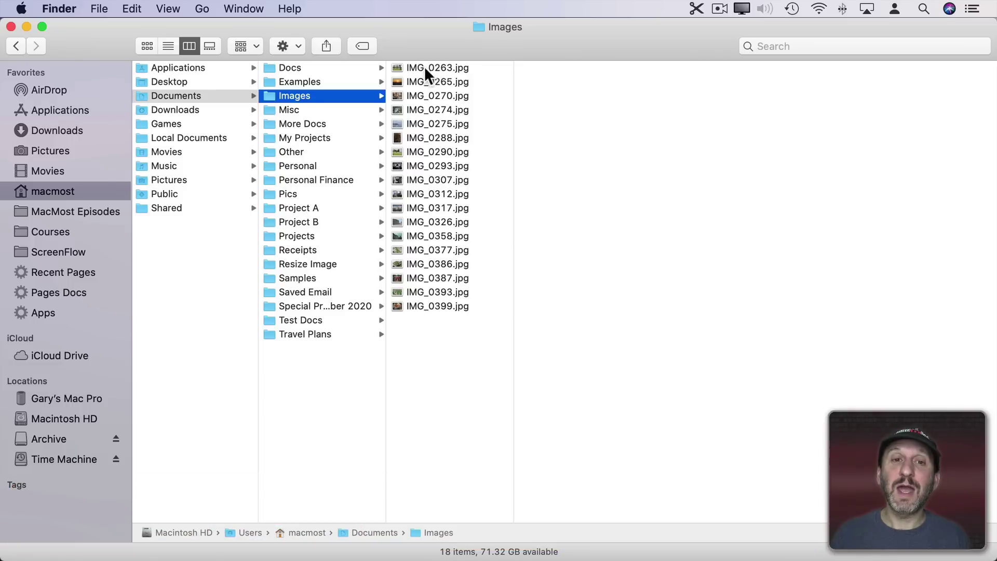
pyautogui.moveTo(427, 65); pyautogui.dragTo(596, 183)
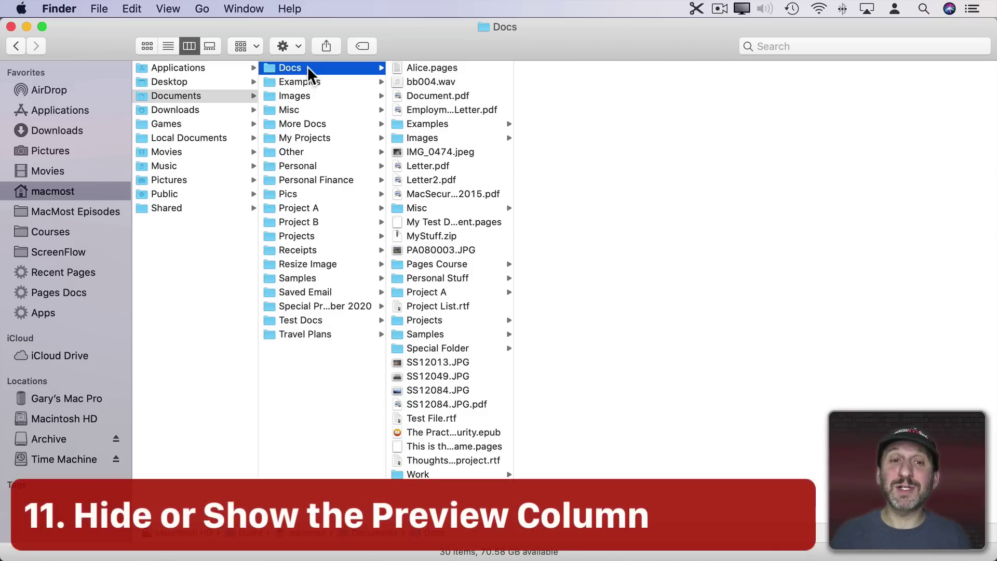
# Step: Preview Docs' files in turn: Alice.pages, Document.pdf, IMG_0474.jpeg, Letter.pdf, PA080003.JPG
pyautogui.press('Right')
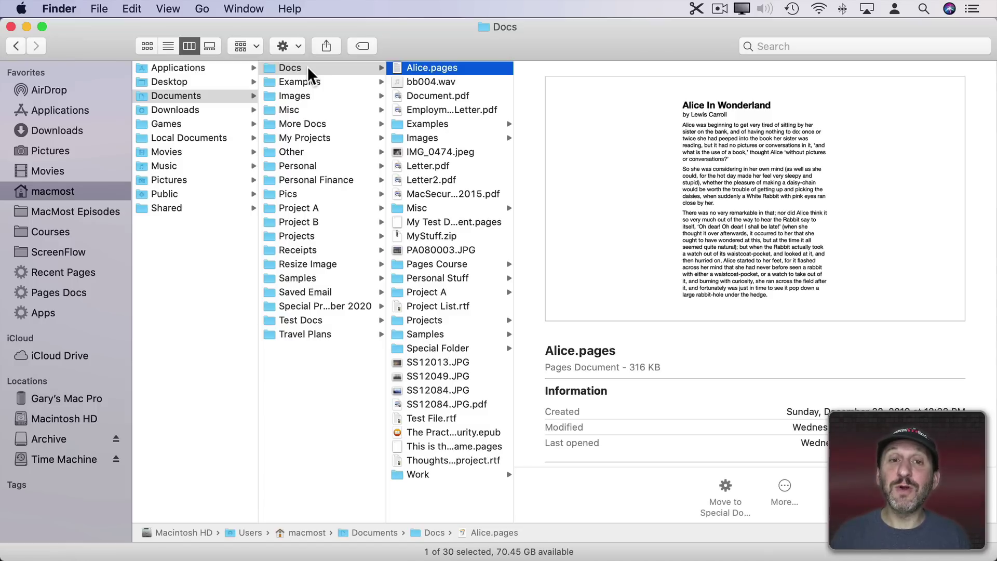
pyautogui.press('Down')
pyautogui.press('Down')
pyautogui.press('Down')
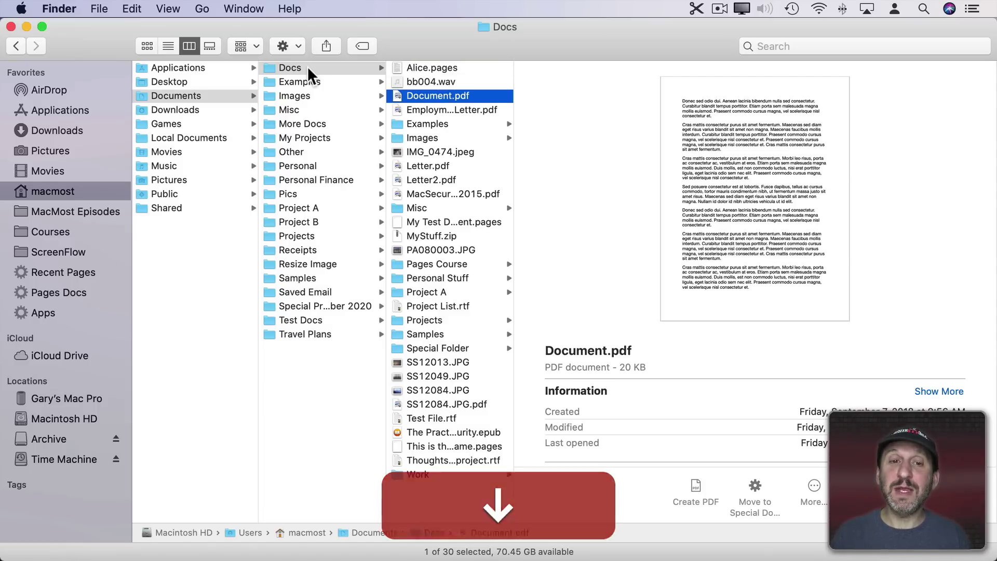
pyautogui.press('Down')
pyautogui.press('Down')
pyautogui.press('Down')
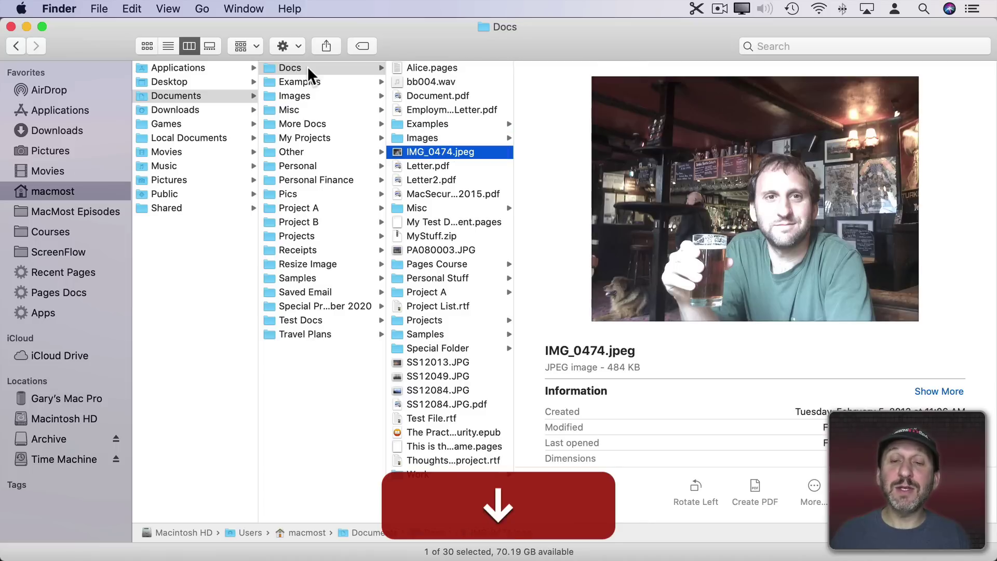
pyautogui.press('Down')
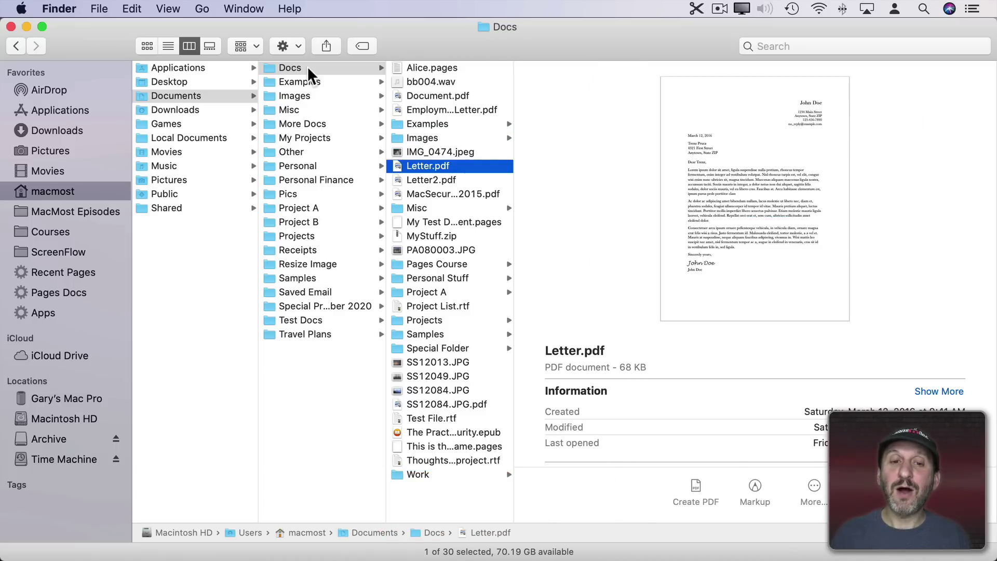
pyautogui.press('Down')
pyautogui.press('Down')
pyautogui.press('Down')
pyautogui.press('Down')
pyautogui.press('Down')
pyautogui.press('Down')
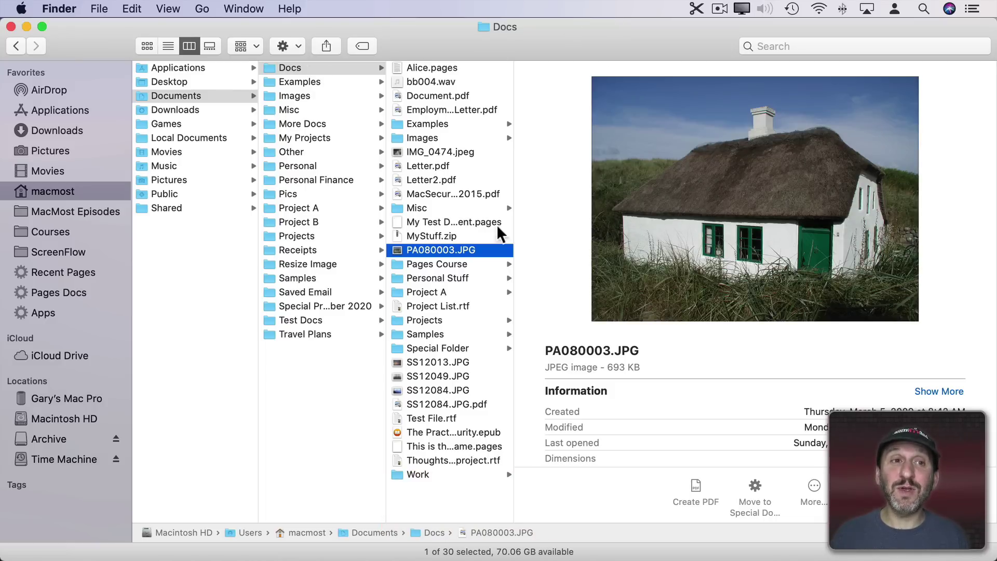
# Step: Hide the preview column via View > Hide Preview, then restore it with Shift-Command-P
pyautogui.click(168, 8)
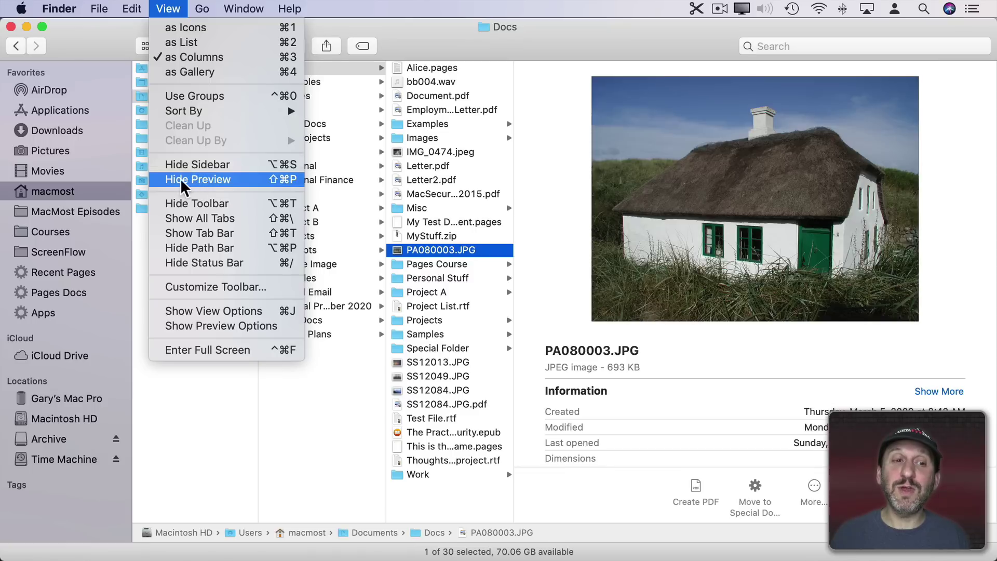
pyautogui.click(211, 178)
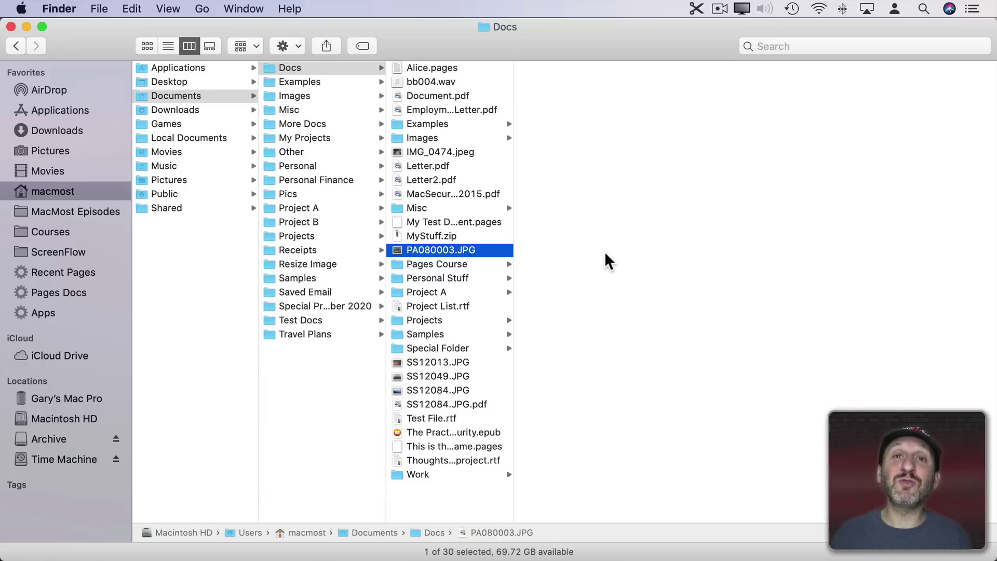
pyautogui.press('shift+super+p')
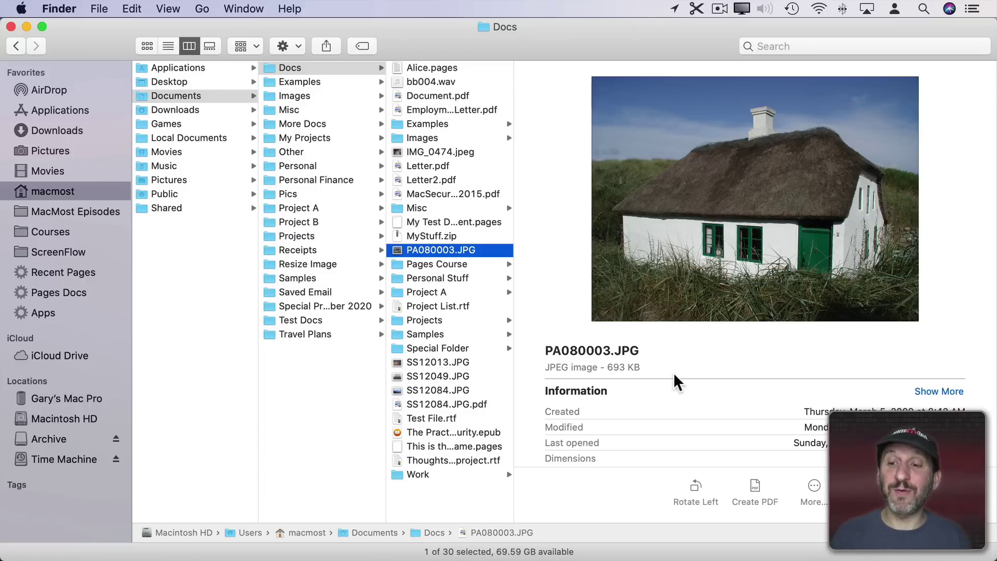
pyautogui.scroll(-3, 674, 373)
# Step: Show More in PA080003.JPG's preview to list OLYMPUS C3030Z, 1/400, f/8, ISO 100 details
pyautogui.scroll(-4, 611, 401)
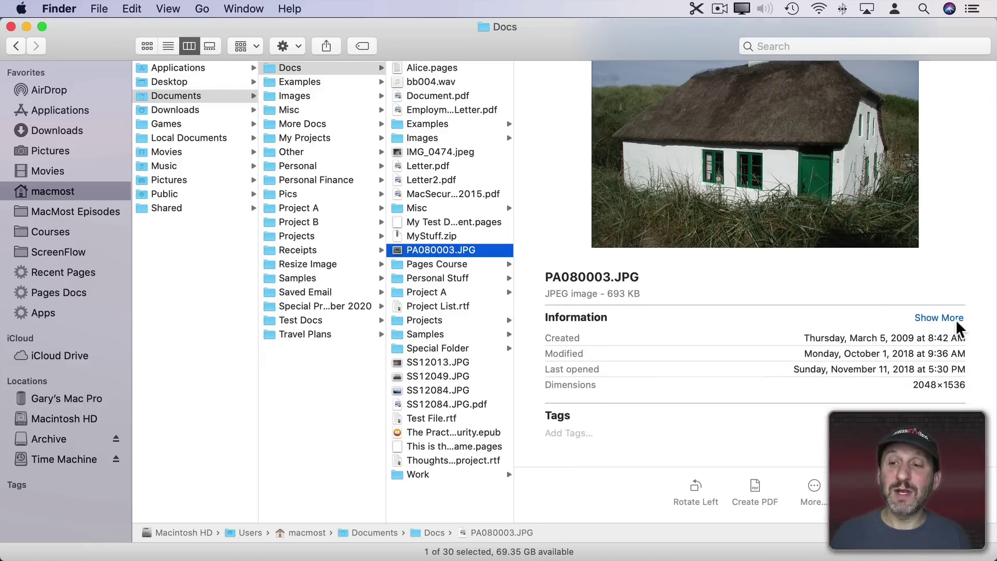
pyautogui.click(941, 318)
pyautogui.scroll(-8, 850, 400)
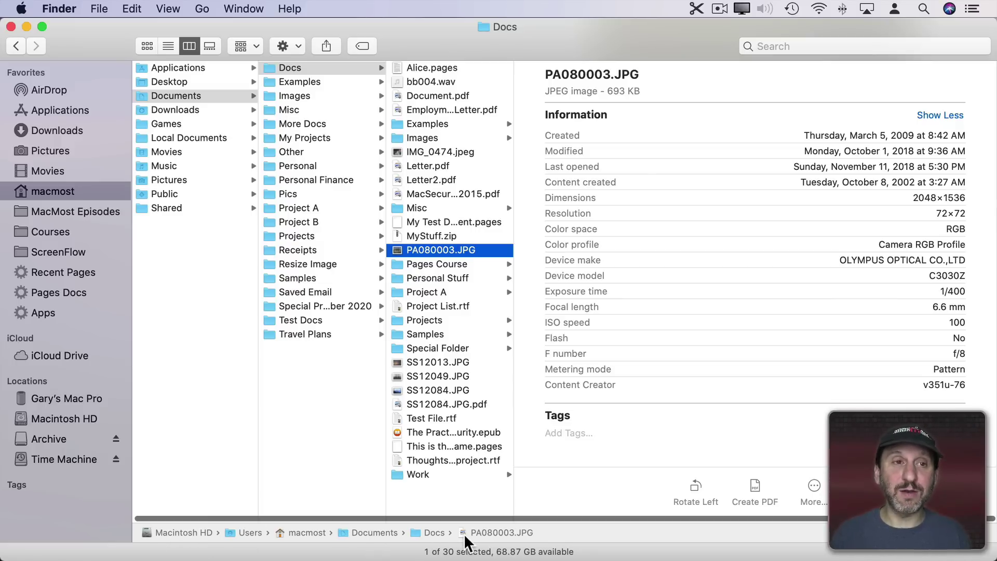
pyautogui.click(168, 9)
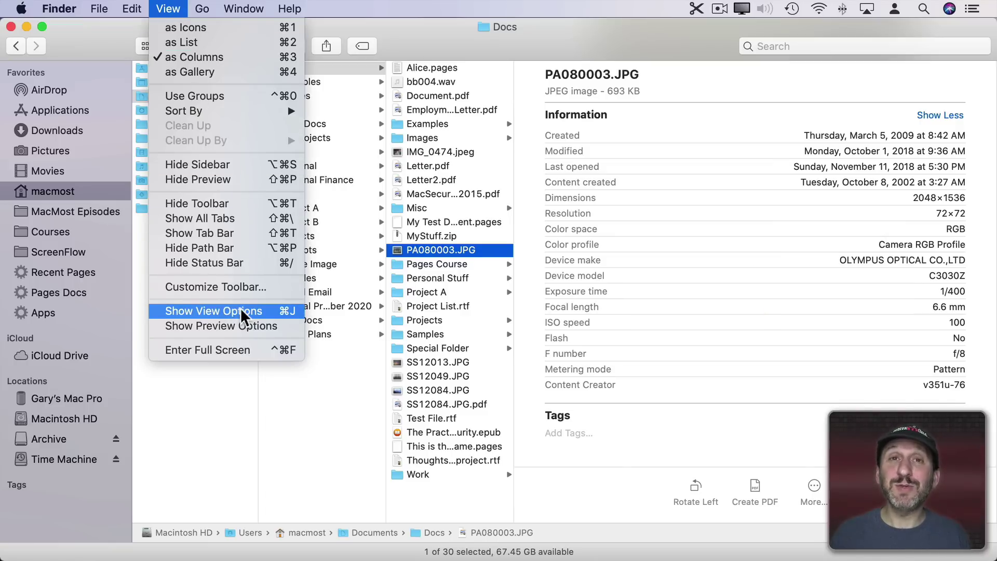
# Step: Open Show View Options, move the panel aside, and set column text size to 16
pyautogui.click(241, 311)
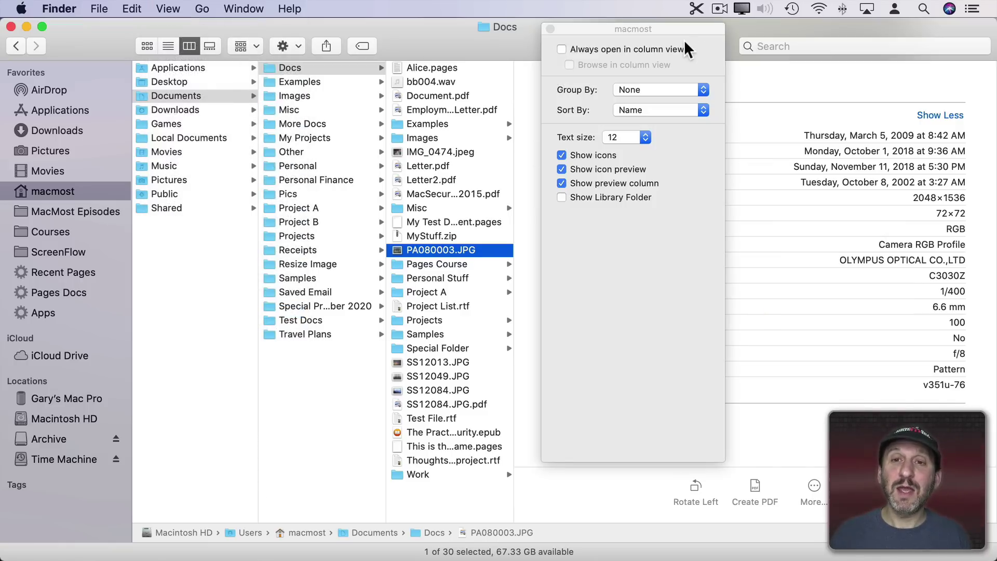
pyautogui.moveTo(662, 31); pyautogui.dragTo(138, 98)
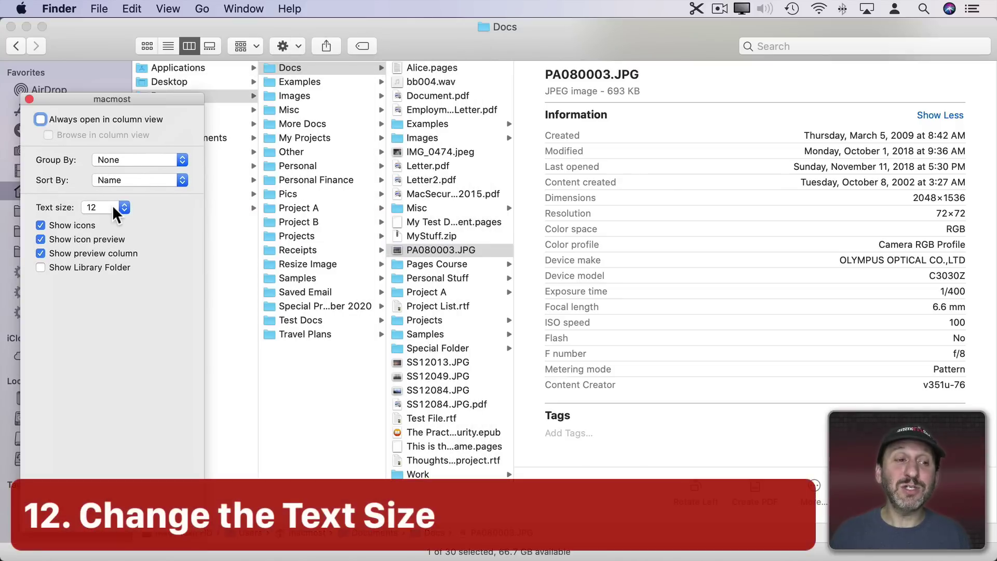
pyautogui.click(111, 210)
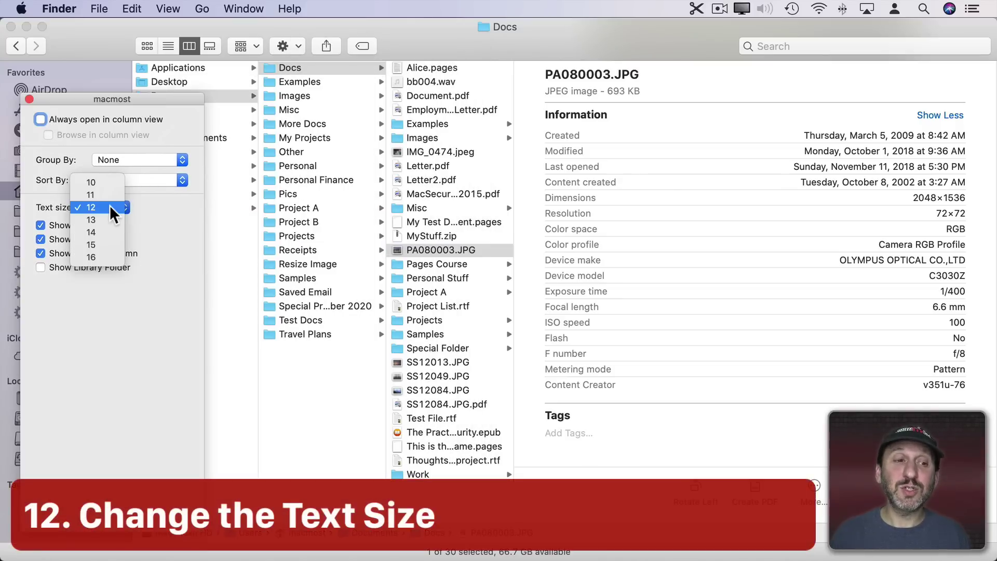
pyautogui.click(104, 254)
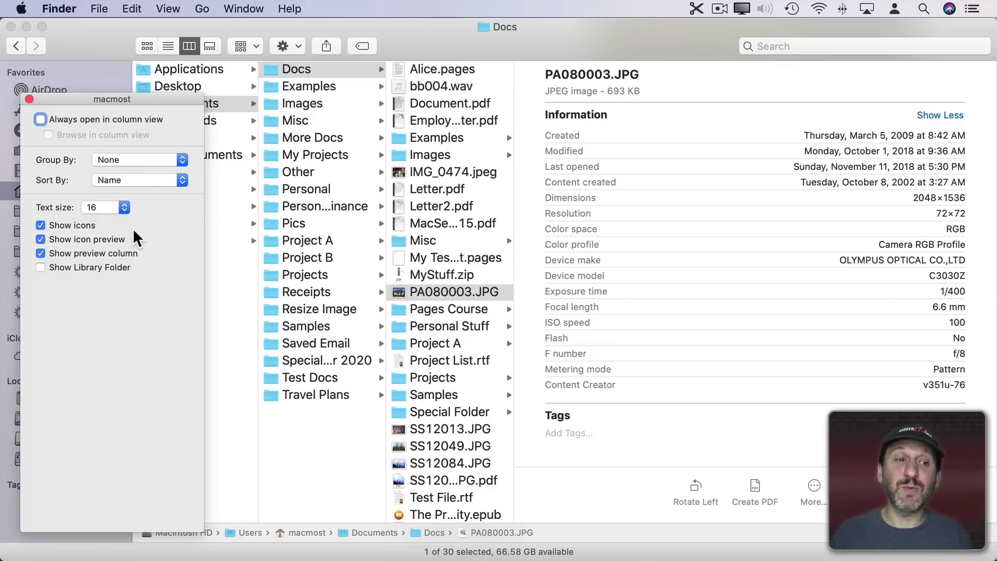
# Step: Restore text size 12 and turn Show icons off and back on
pyautogui.click(114, 207)
pyautogui.click(101, 132)
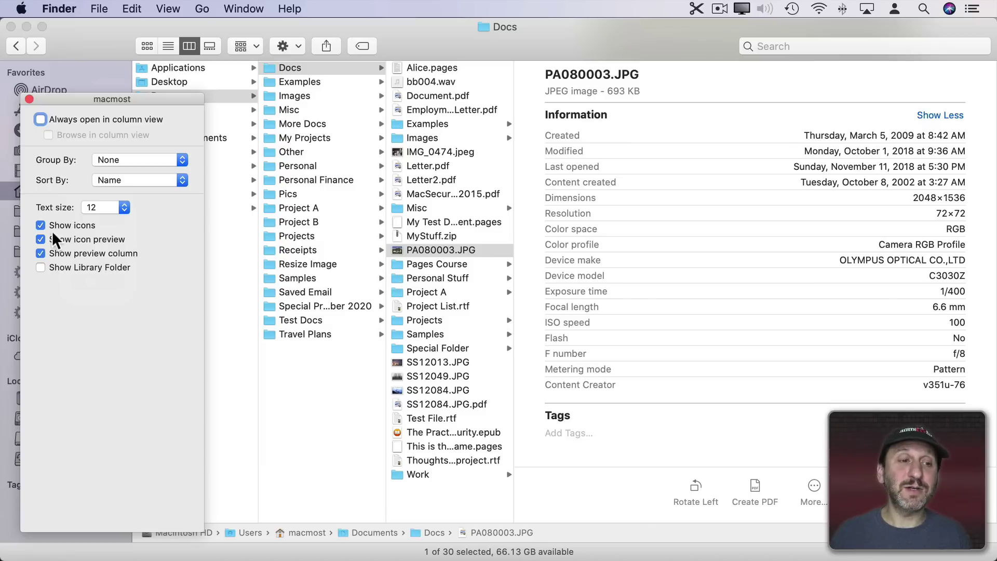
pyautogui.click(64, 225)
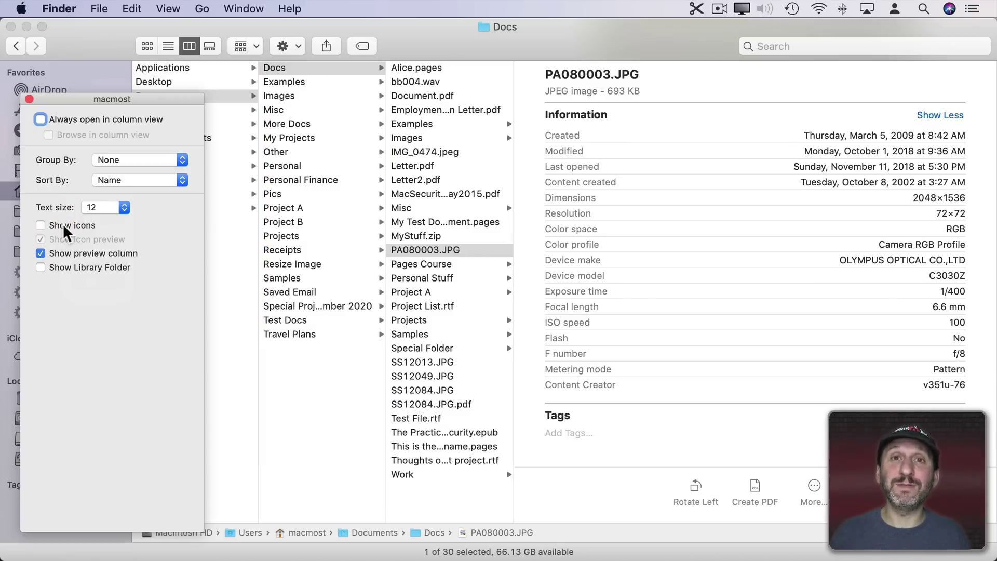
pyautogui.click(64, 224)
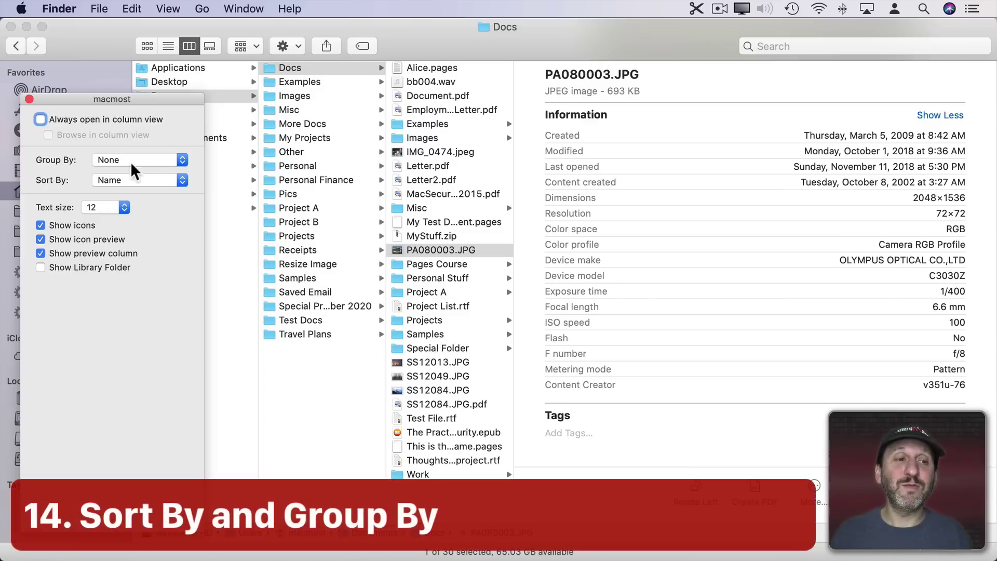
# Step: Close the view options, sort the columns by Kind, and show the Misc folder
pyautogui.click(29, 98)
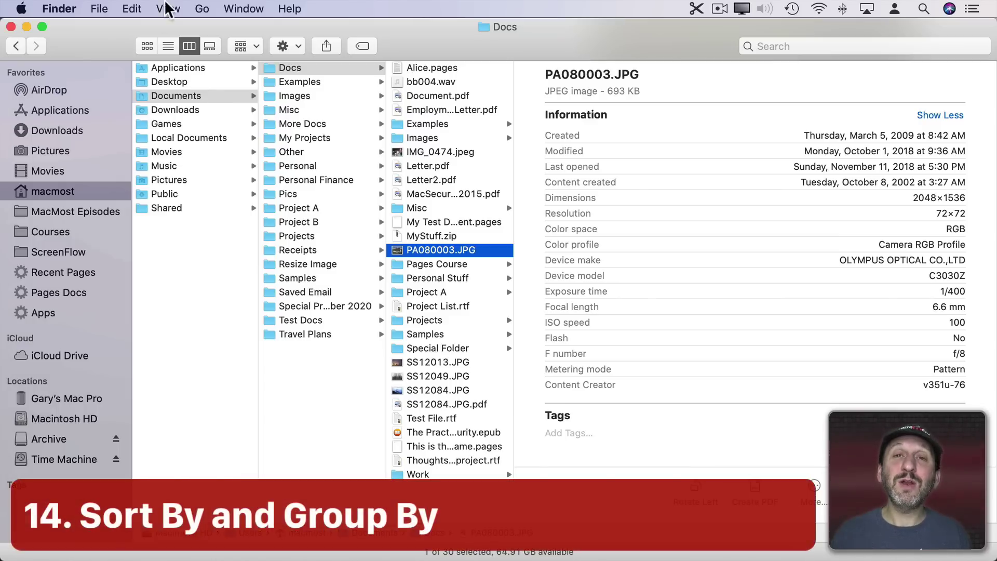
pyautogui.click(171, 8)
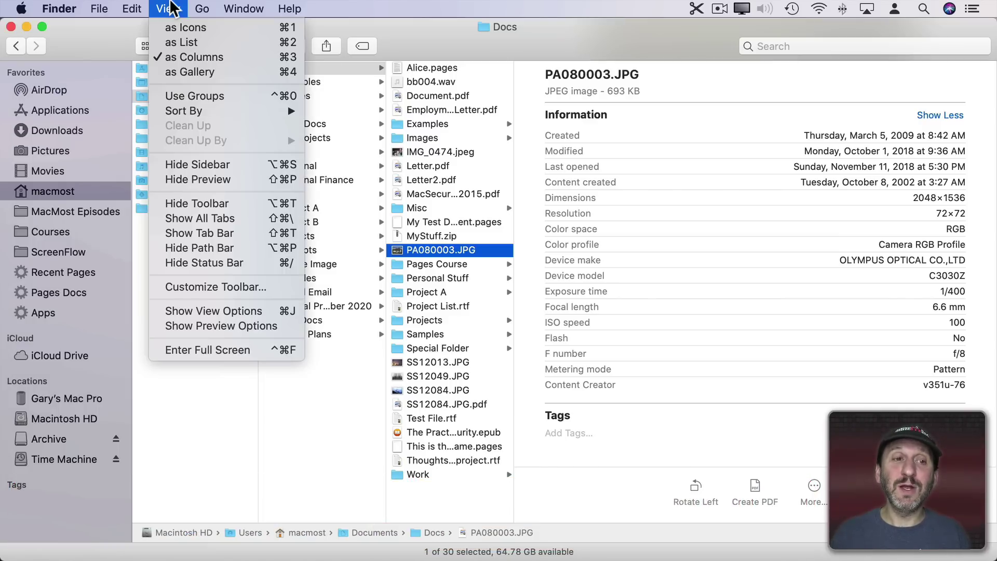
pyautogui.moveTo(184, 111)
pyautogui.click(362, 122)
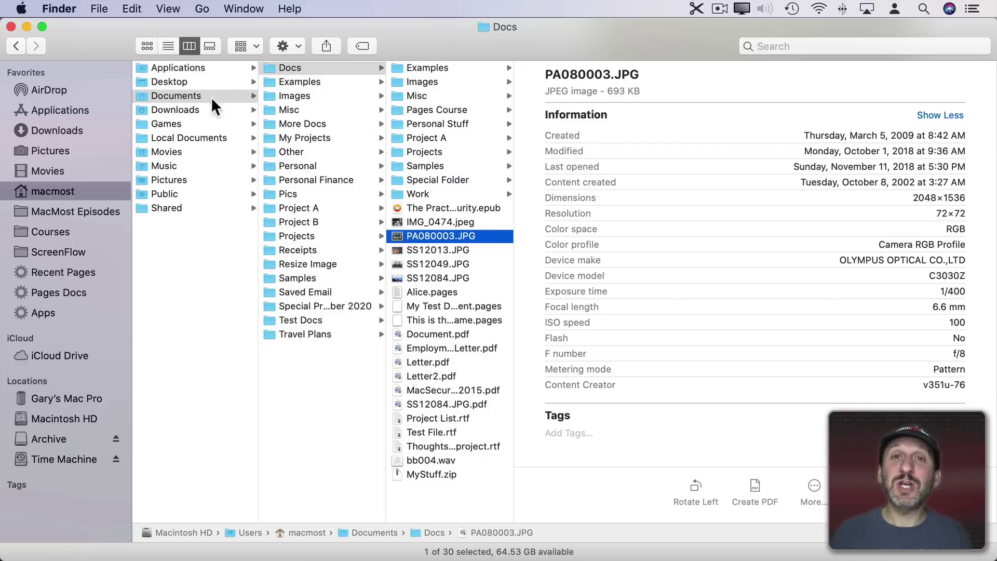
pyautogui.click(424, 97)
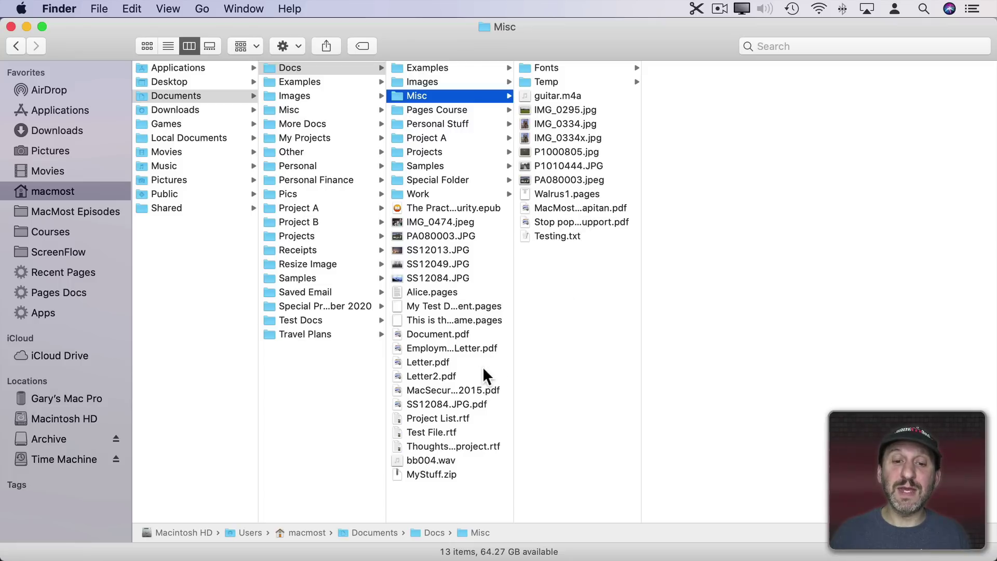
# Step: Sort the columns by Date Created
pyautogui.click(168, 9)
pyautogui.moveTo(205, 109)
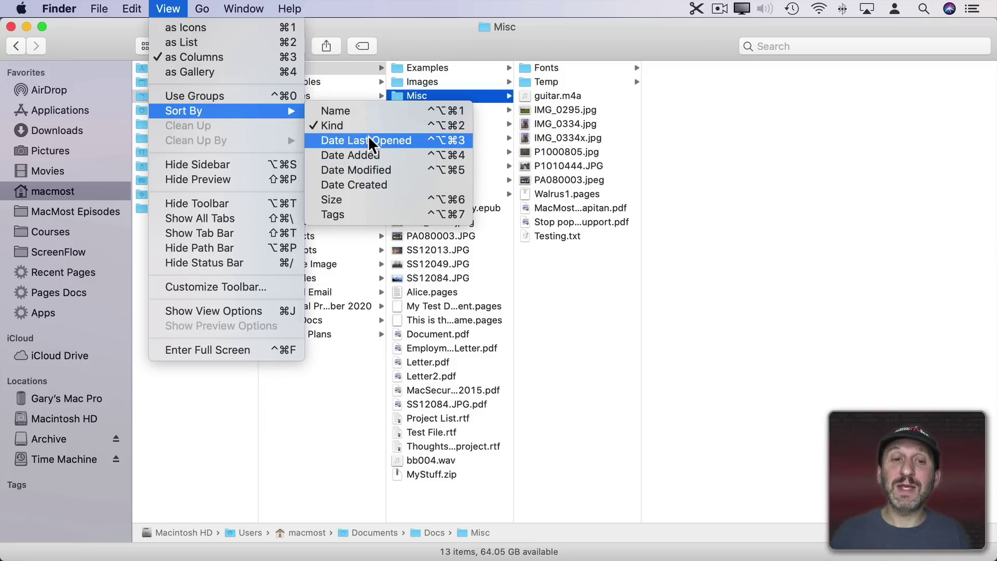
pyautogui.click(376, 185)
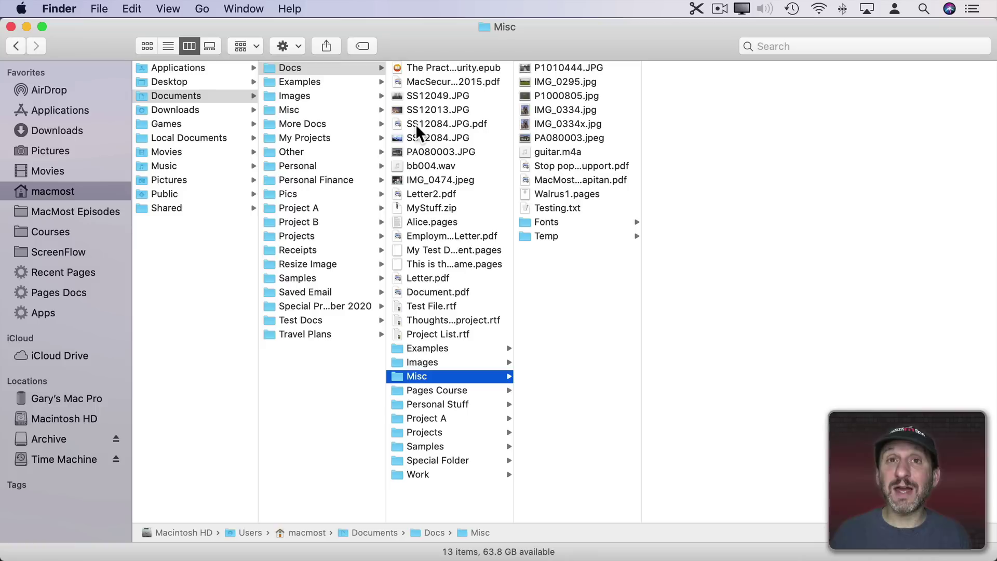
pyautogui.click(167, 8)
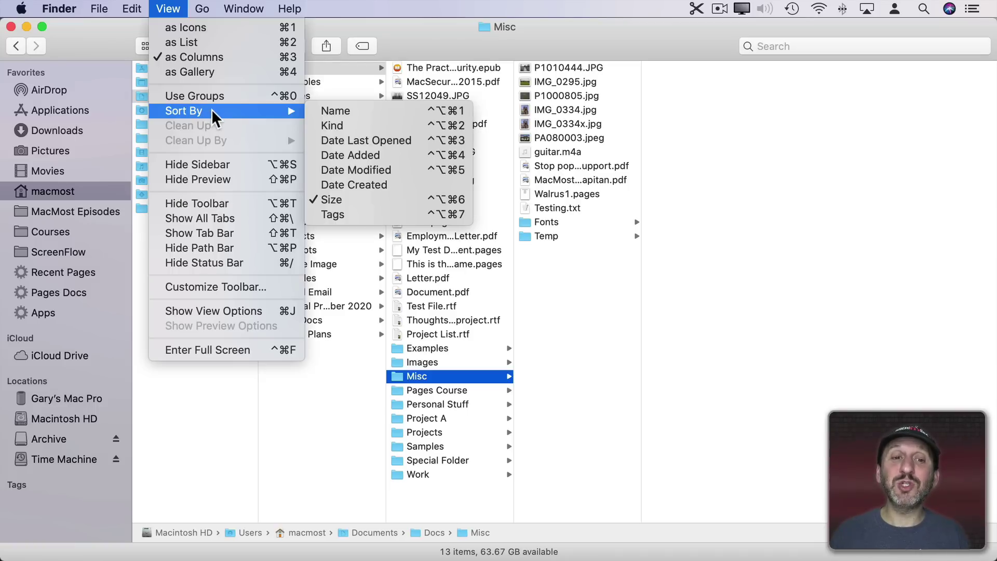
# Step: Sort the Finder columns by name and group their contents by kind
pyautogui.click(322, 109)
pyautogui.click(168, 9)
pyautogui.click(188, 97)
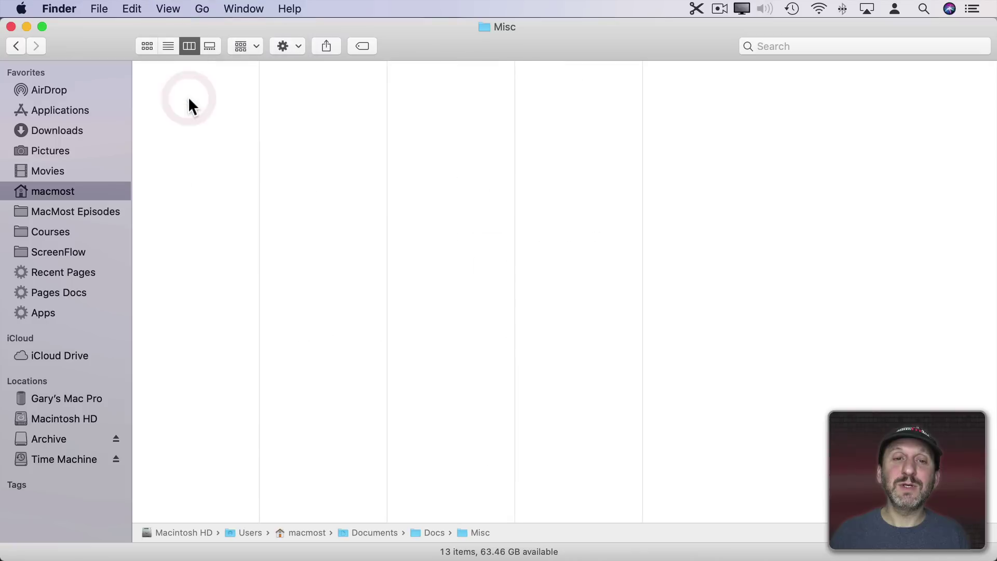
# Step: Change the column grouping to date last opened
pyautogui.click(167, 8)
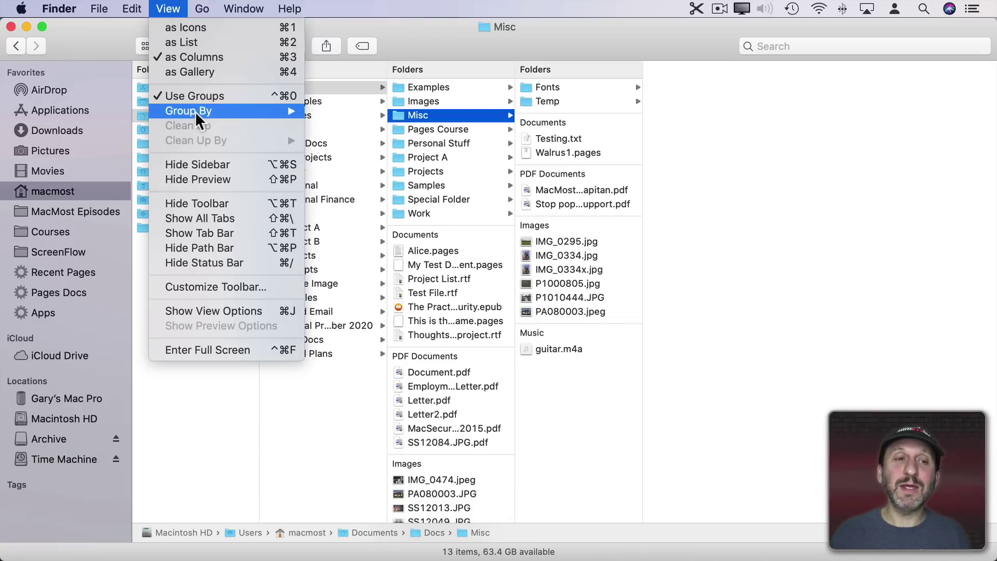
pyautogui.moveTo(197, 115)
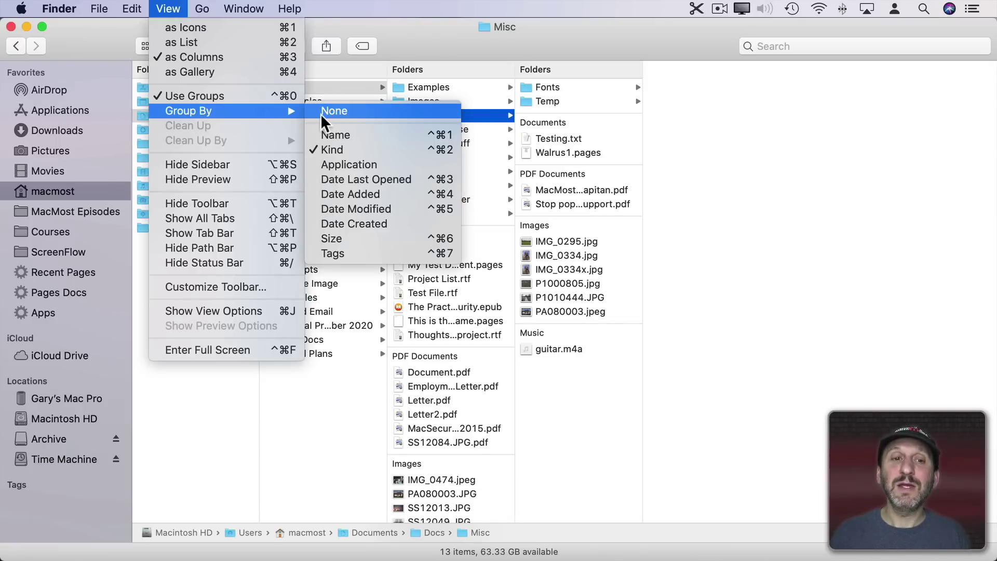
pyautogui.click(363, 89)
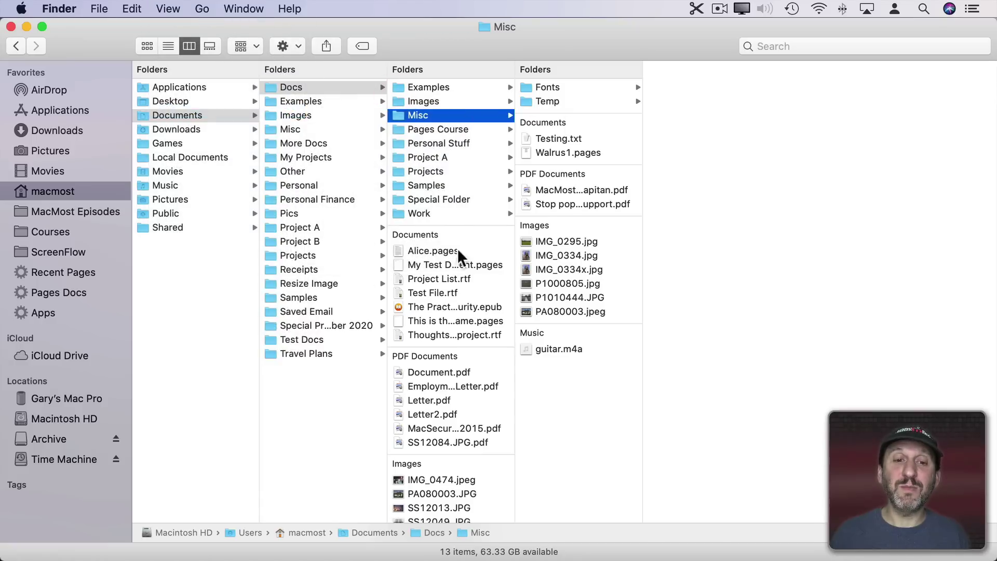
pyautogui.click(173, 9)
pyautogui.moveTo(192, 113)
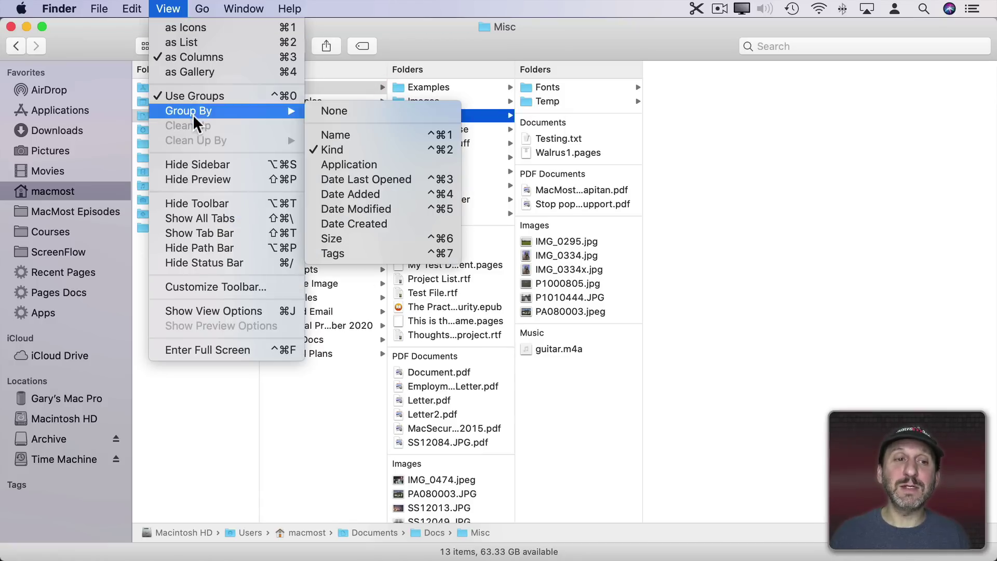
pyautogui.click(362, 178)
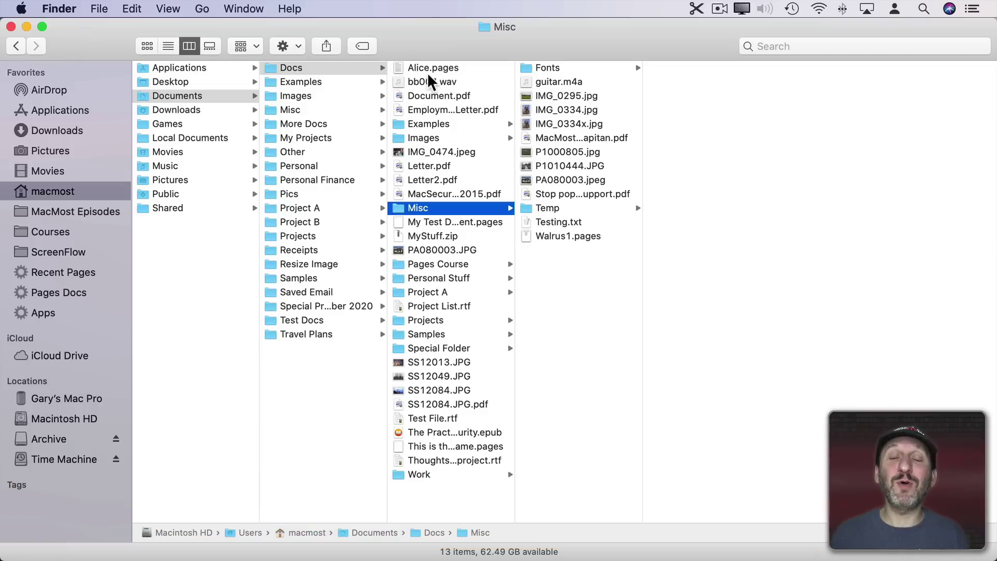
# Step: In Finder's Advanced preferences, turn on Keep folders on top 'In windows when sorting by name'
pyautogui.click(59, 4)
pyautogui.click(73, 52)
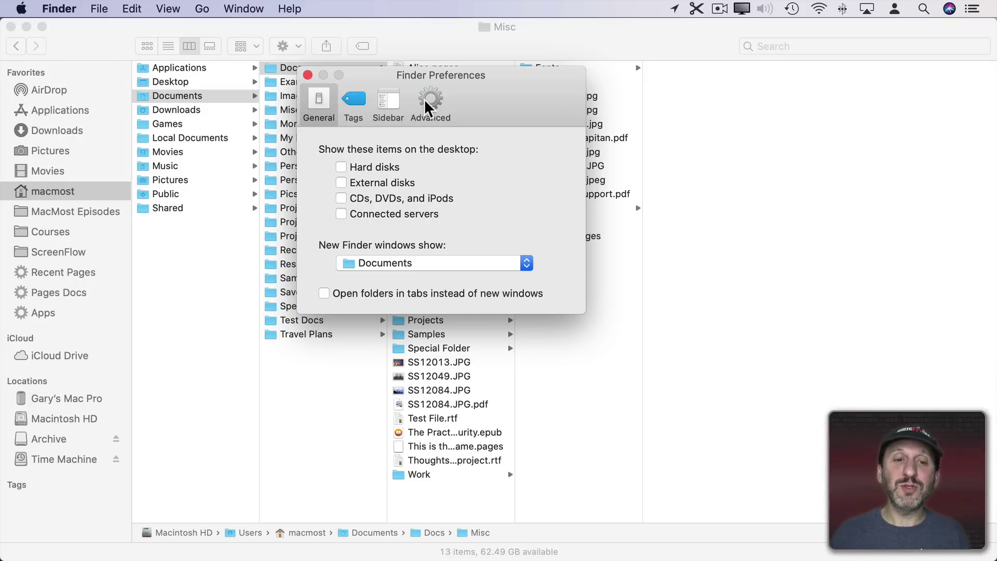
pyautogui.click(425, 99)
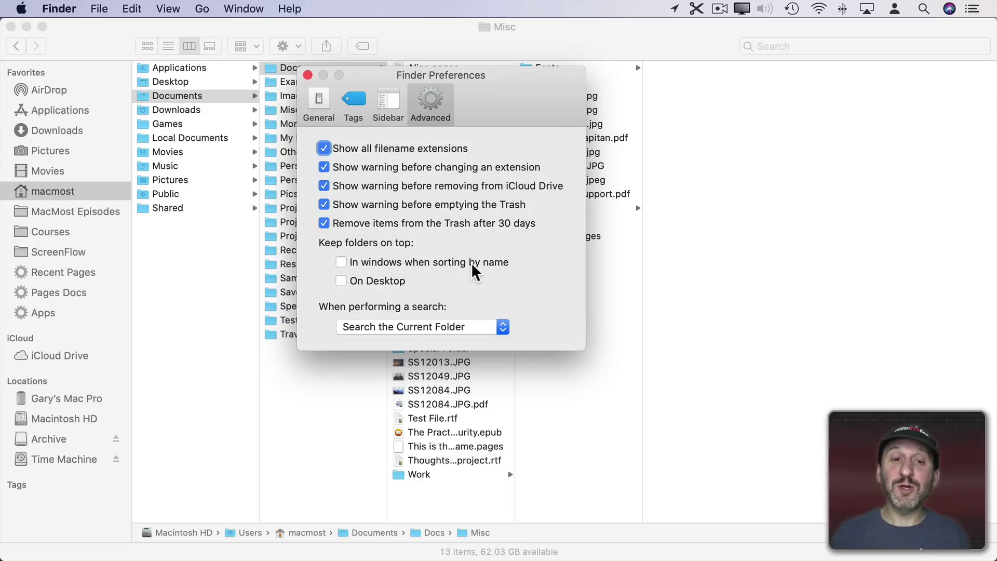
pyautogui.click(407, 261)
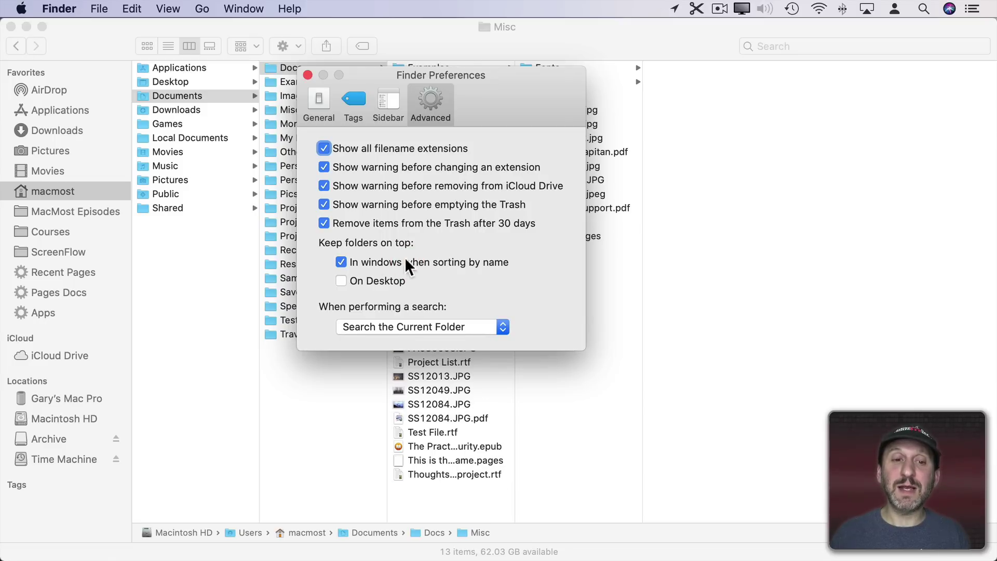
pyautogui.click(308, 75)
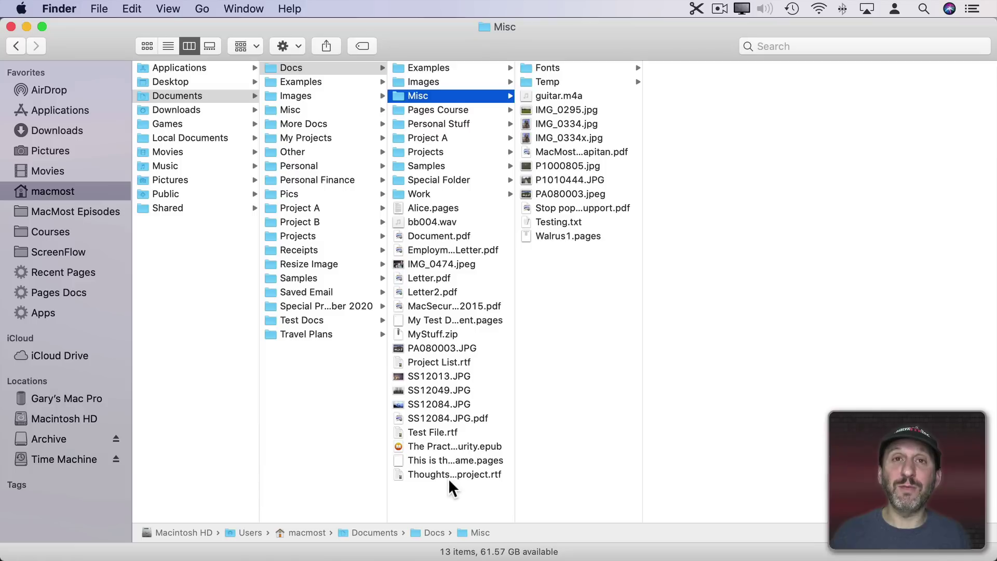
# Step: Sort the columns by date last opened
pyautogui.click(168, 8)
pyautogui.moveTo(188, 111)
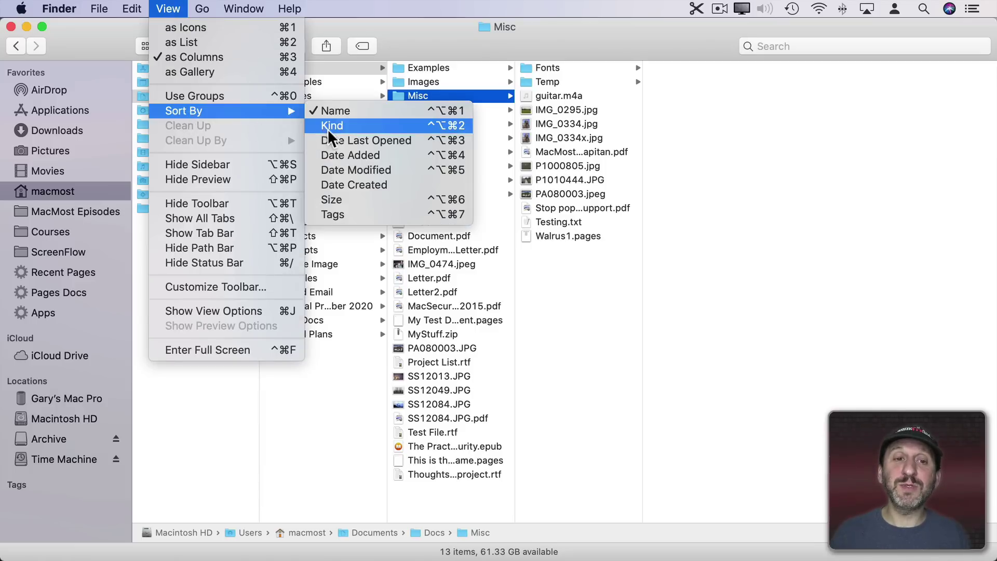
pyautogui.click(341, 144)
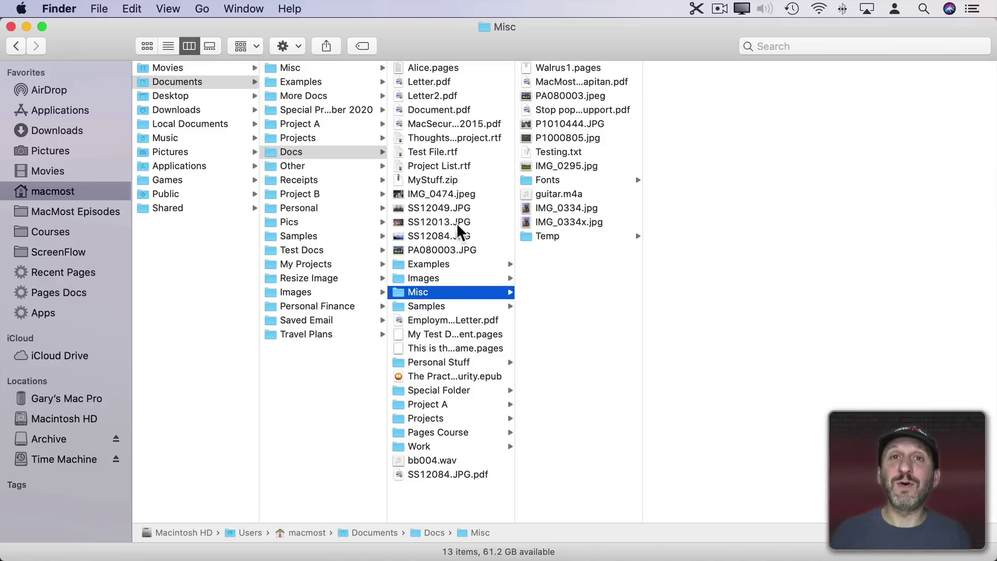
# Step: Group the column contents by kind, then switch grouping to date last opened
pyautogui.click(170, 9)
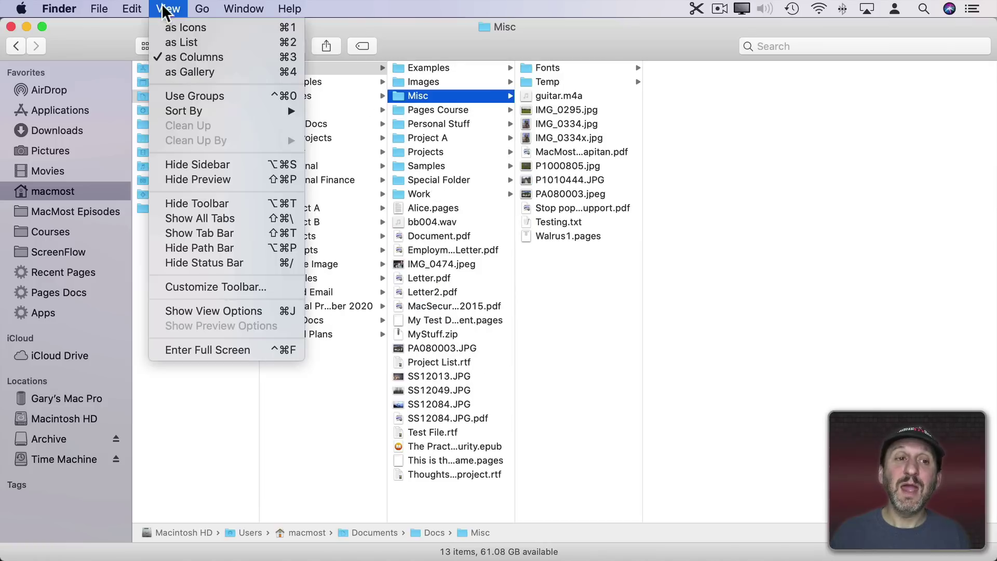
pyautogui.click(185, 95)
pyautogui.click(168, 9)
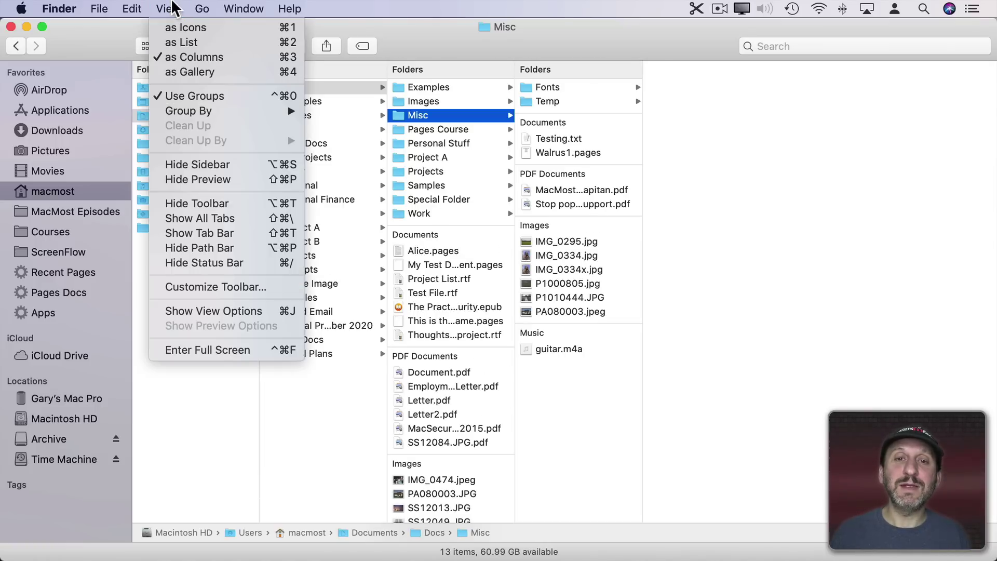
pyautogui.moveTo(200, 109)
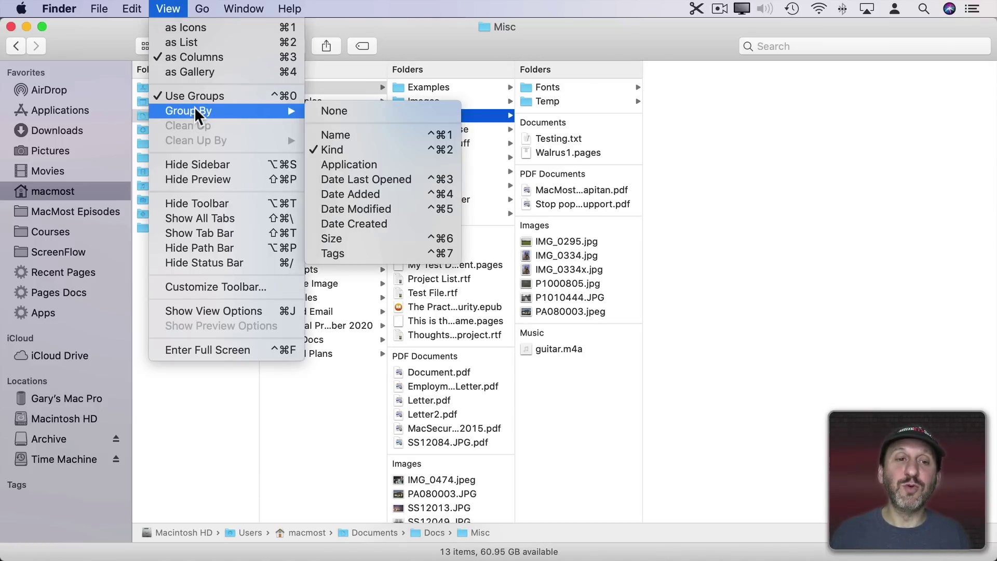
pyautogui.click(361, 180)
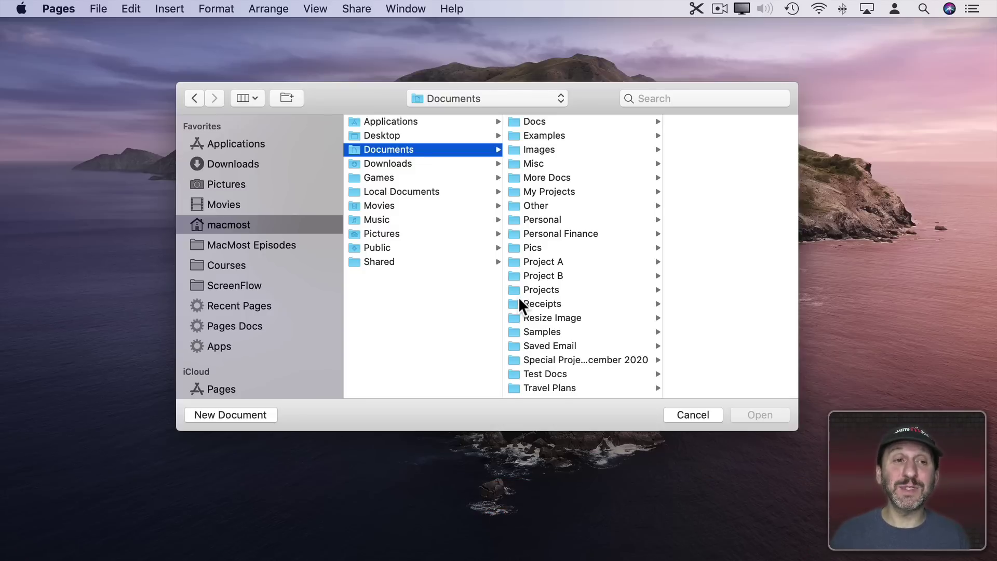
pyautogui.click(253, 103)
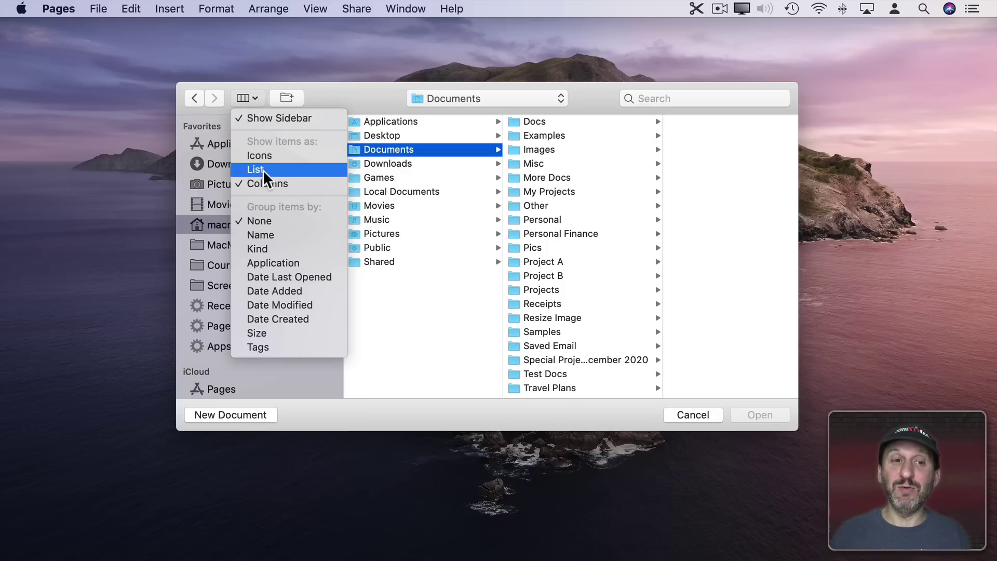
pyautogui.click(268, 184)
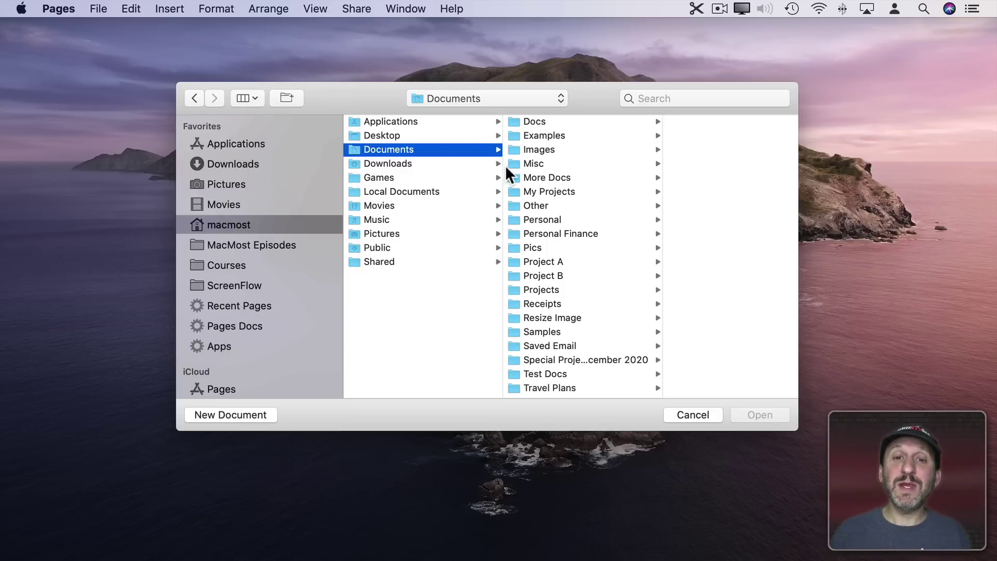
pyautogui.moveTo(505, 162); pyautogui.dragTo(487, 173)
pyautogui.doubleClick(490, 173)
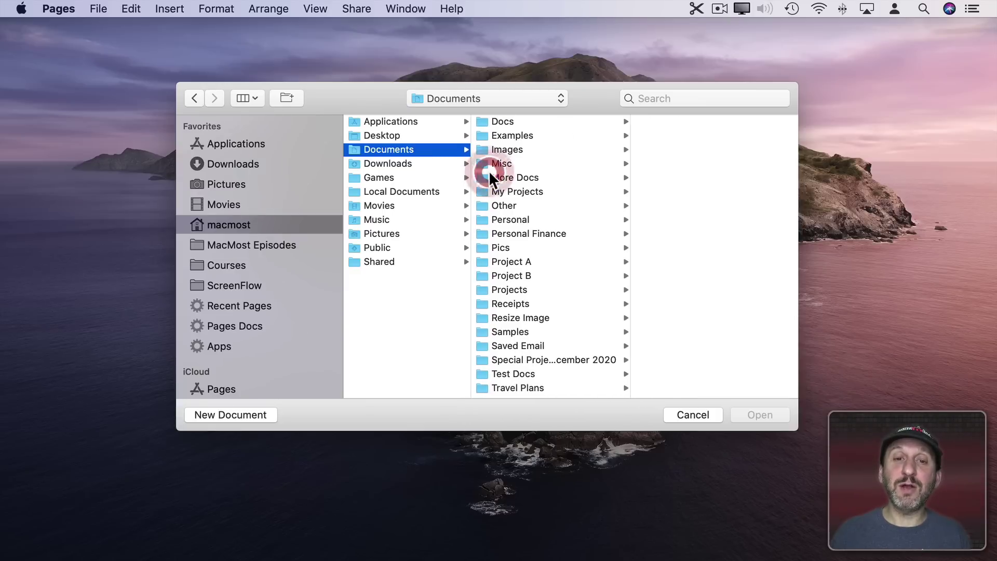
pyautogui.keyDown('ctrl'); pyautogui.click(472, 167); pyautogui.keyUp('ctrl')
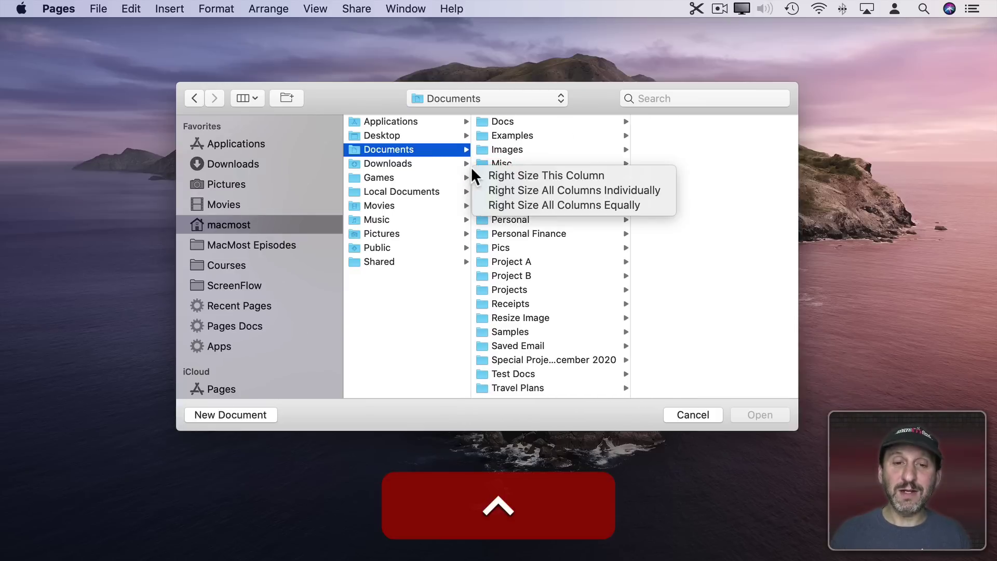
pyautogui.click(432, 222)
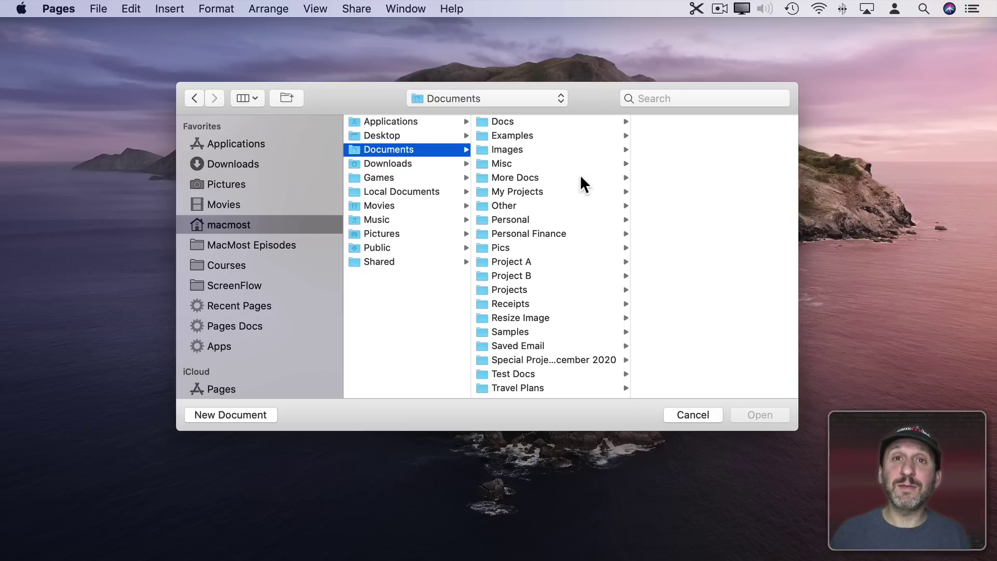
pyautogui.press('Right')
pyautogui.press('Down')
pyautogui.press('Down')
pyautogui.press('Up')
pyautogui.press('Up')
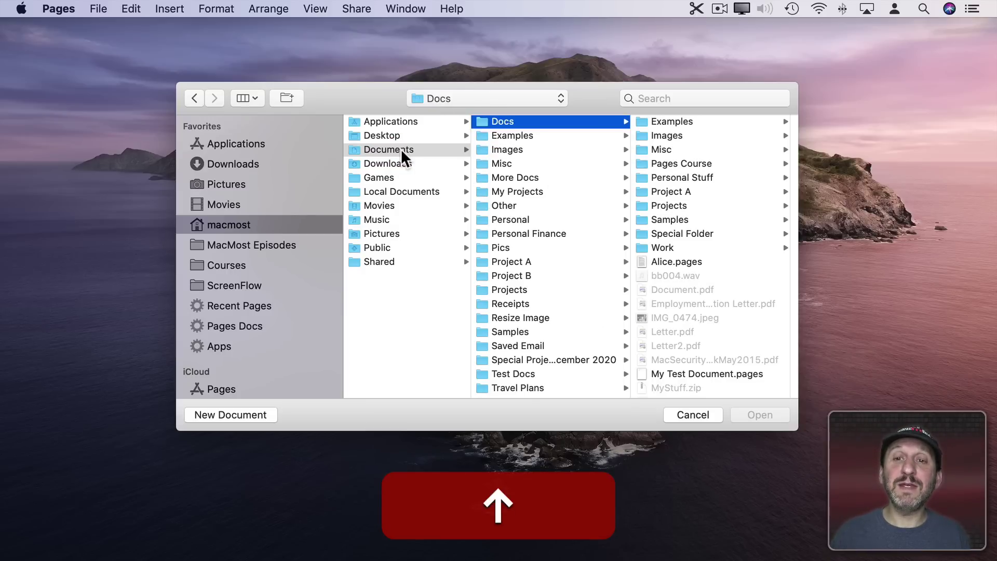
pyautogui.press('Left')
pyautogui.click(275, 112)
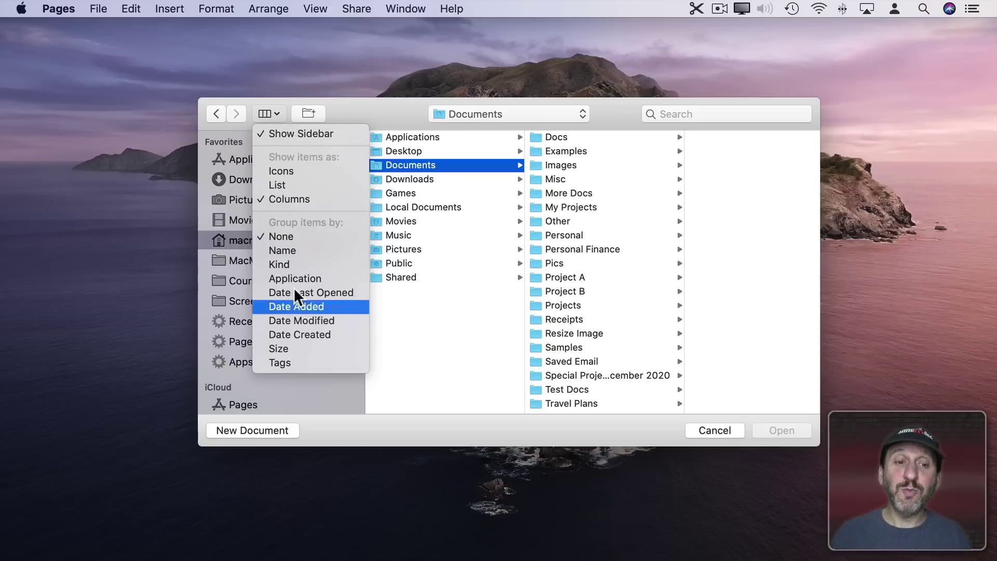
pyautogui.click(469, 260)
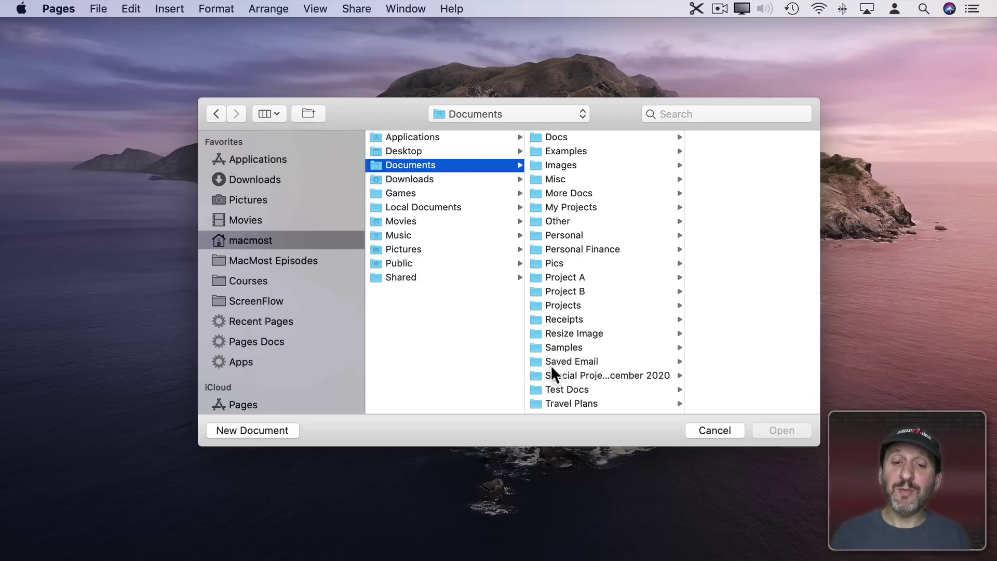